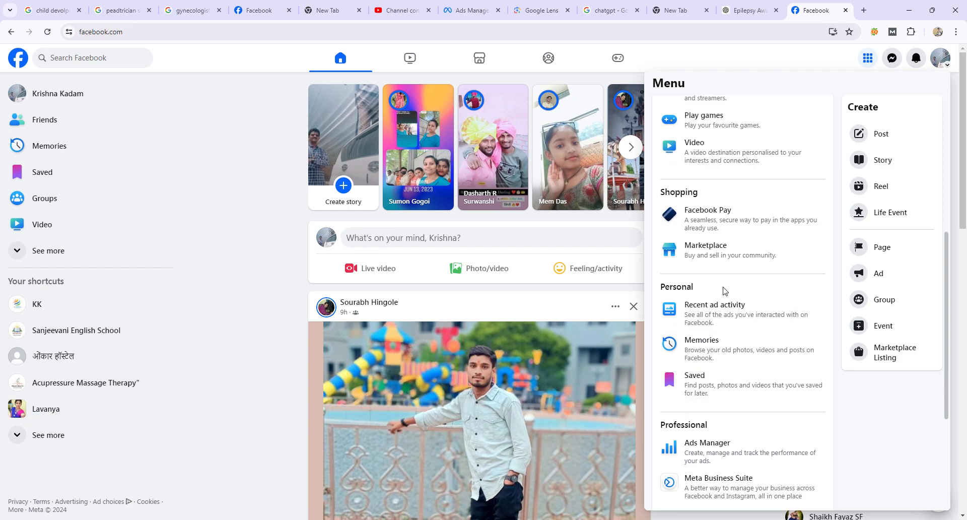
Open Ads Manager and create a new campaign with the Leads objective and the manual leads setup.
left_click(731, 404)
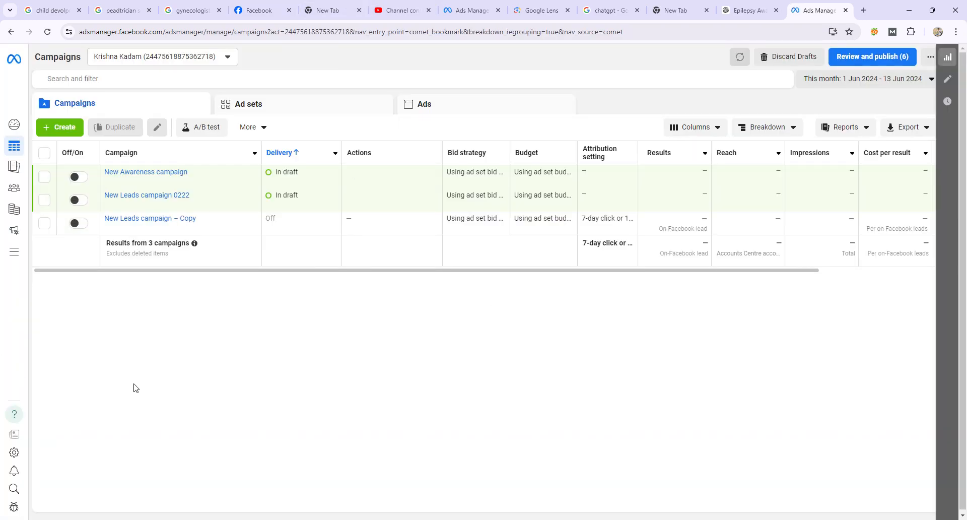
left_click(61, 127)
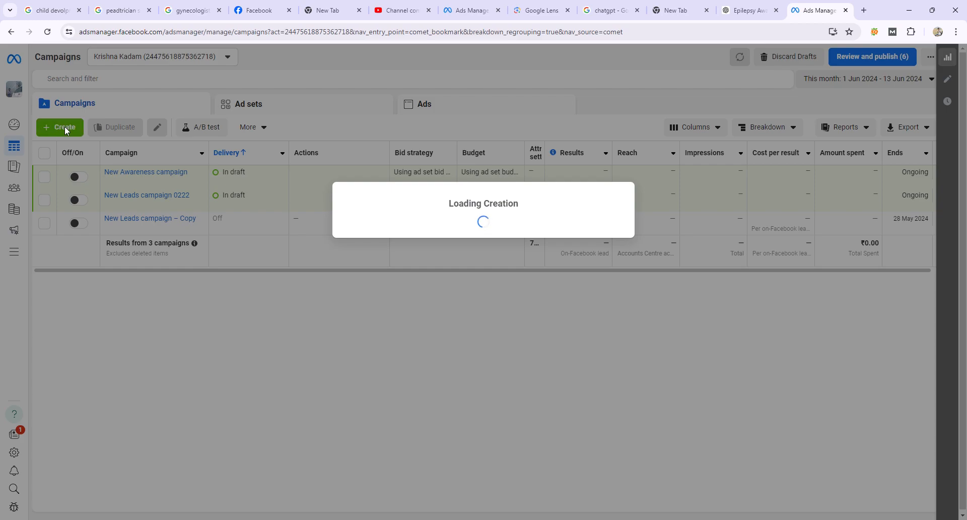
left_click(398, 273)
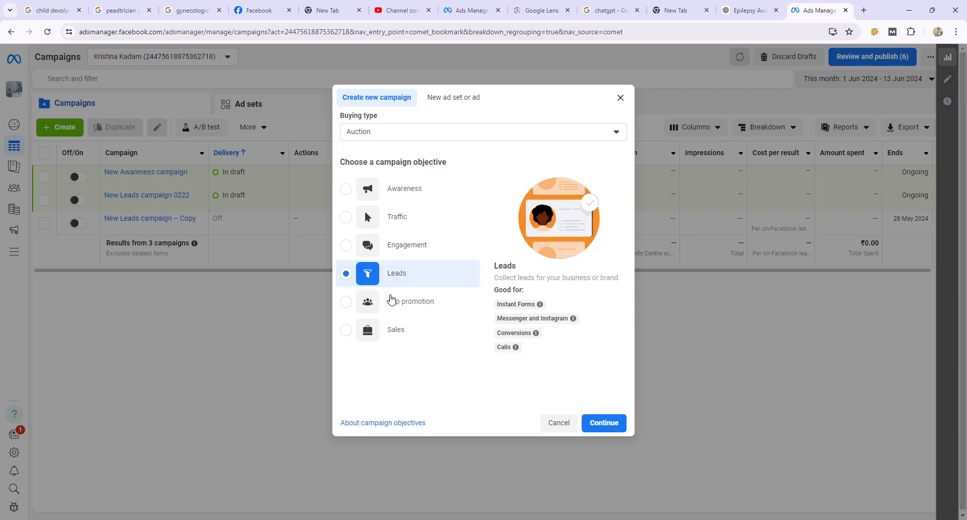
left_click(607, 423)
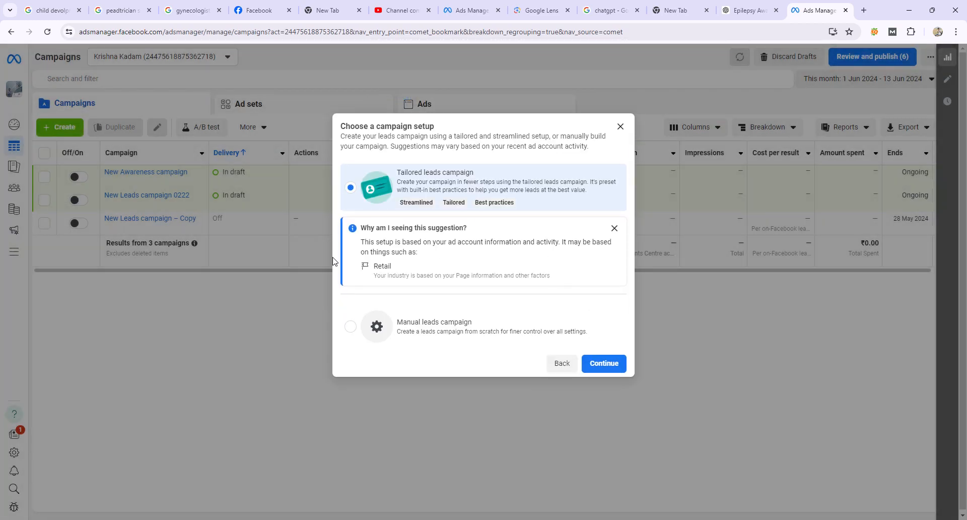
left_click(403, 327)
left_click(606, 342)
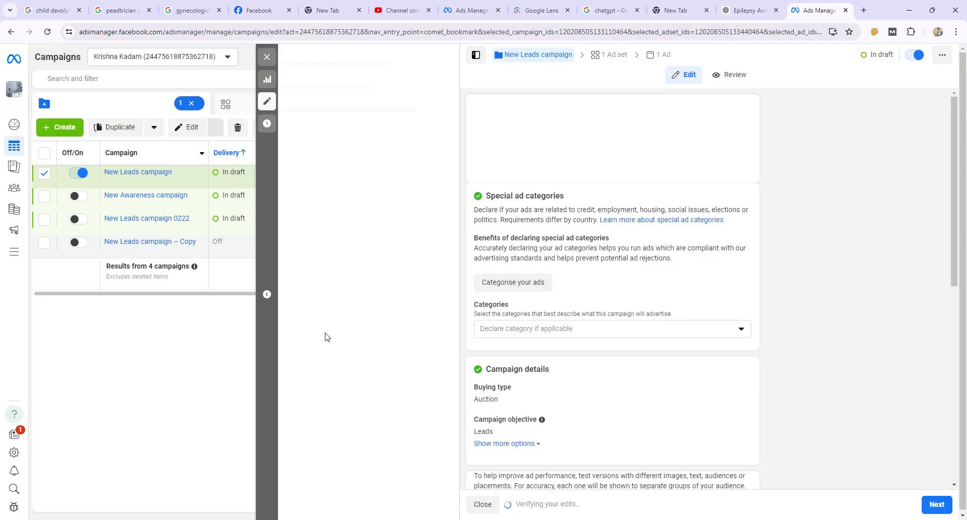
Name the campaign Sanjeevani English School and continue to the ad set settings.
left_click(611, 129)
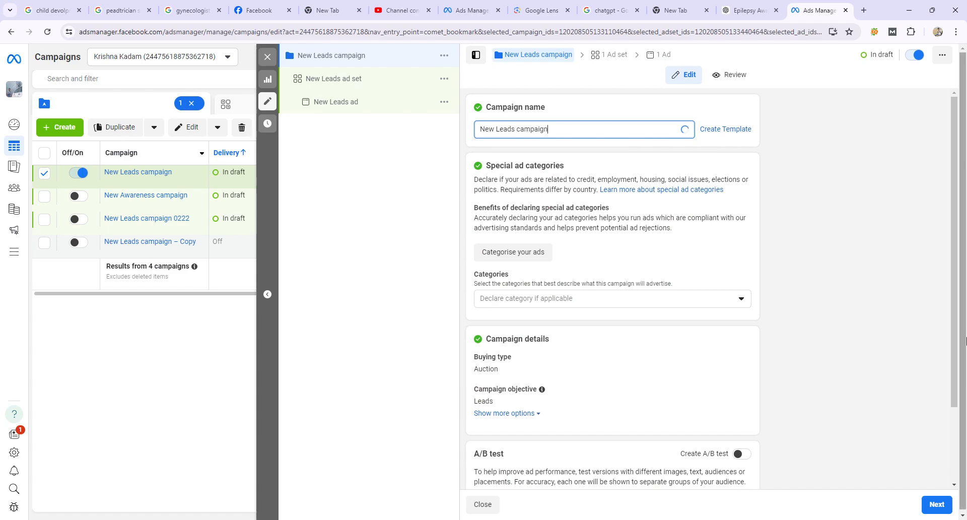
key("BackSpace")
key("BackSpace")
key("BackSpace")
key("BackSpace")
key("BackSpace")
key("BackSpace")
key("BackSpace")
key("BackSpace")
key("BackSpace")
key("BackSpace")
key("BackSpace")
key("BackSpace")
key("BackSpace")
key("BackSpace")
key("BackSpace")
key("BackSpace")
key("BackSpace")
key("BackSpace")
type("A")
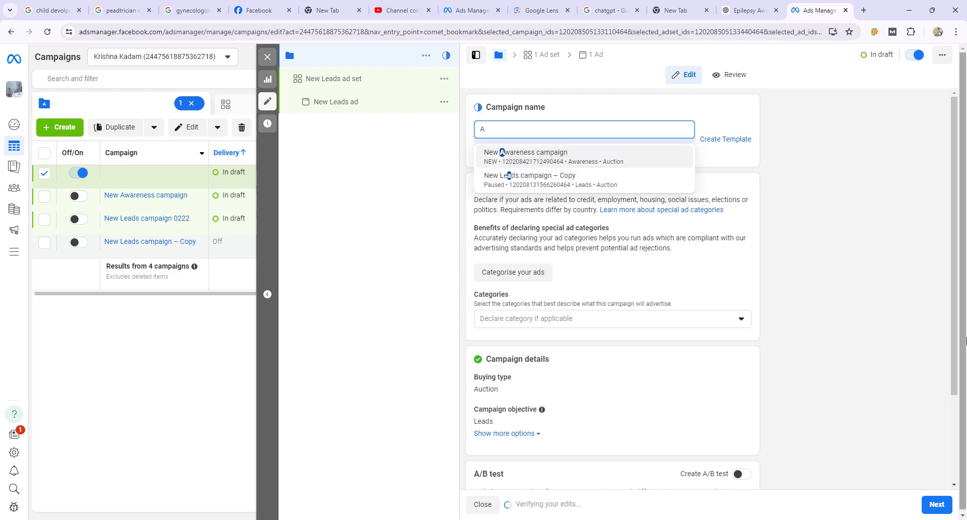
type("DS")
key("BackSpace")
type("Sa")
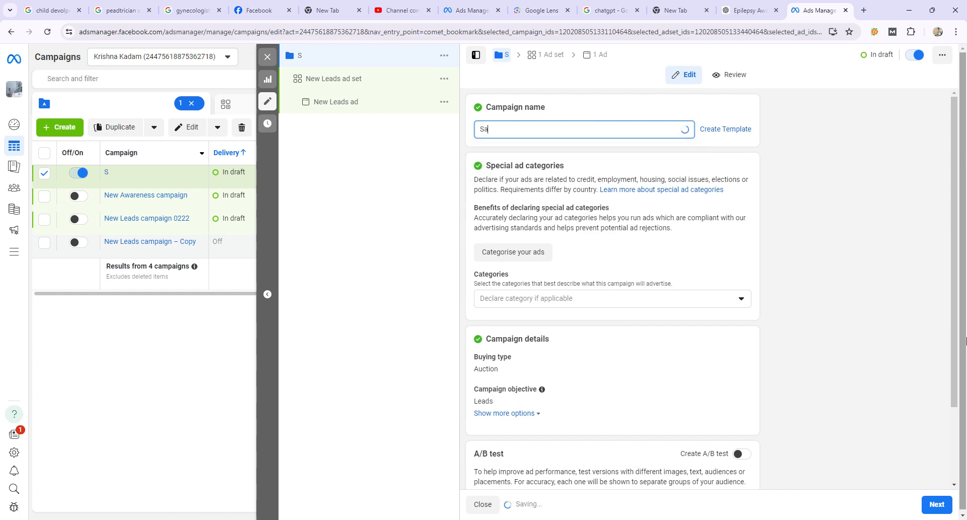
type("njeevan")
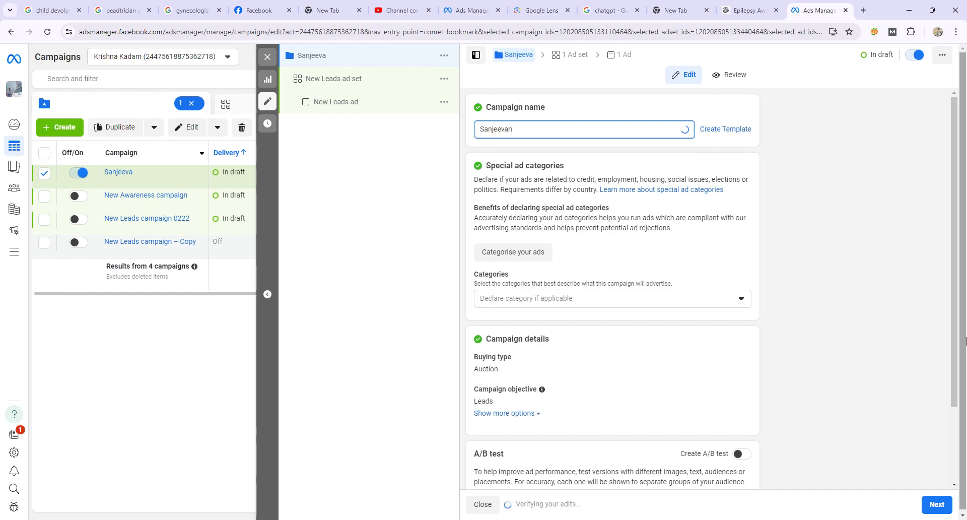
type("i E")
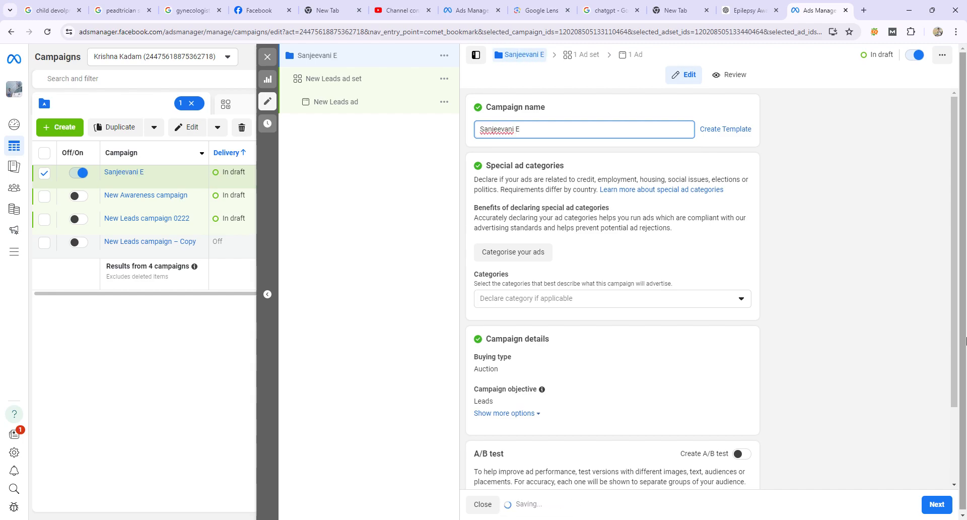
type("nglisd")
key("BackSpace")
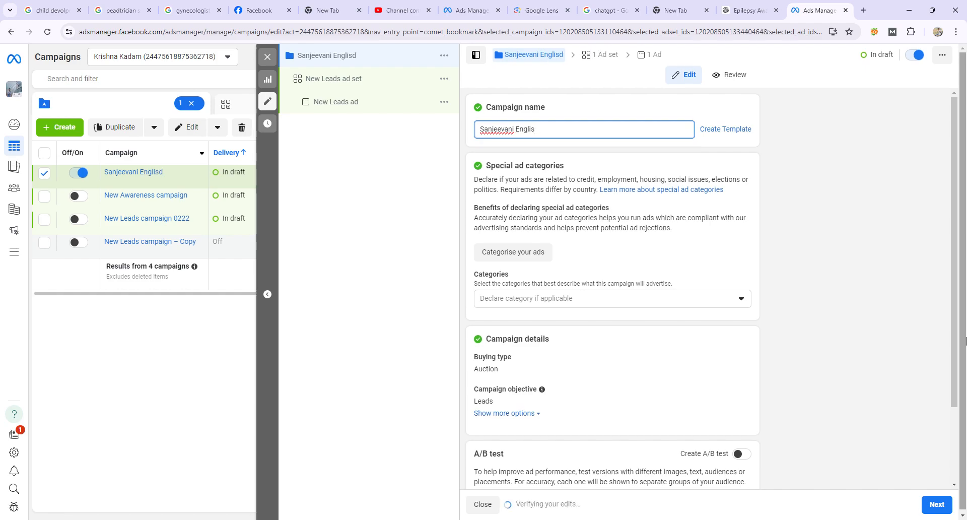
type("h School")
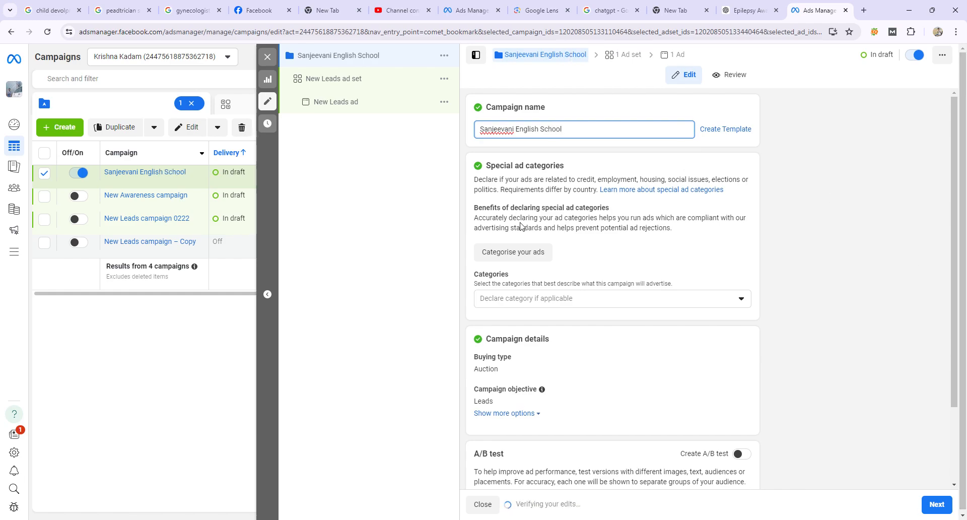
scroll(554, 241, "down", 2)
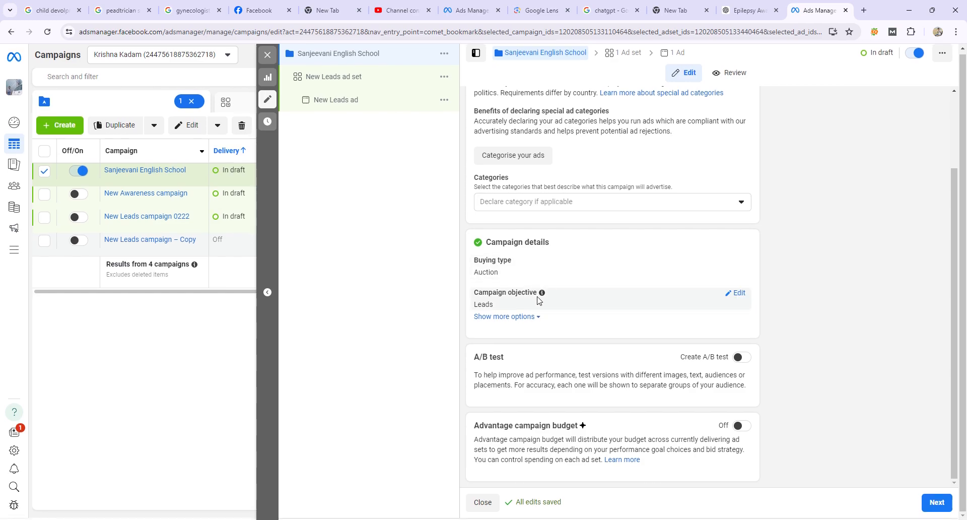
left_click(932, 501)
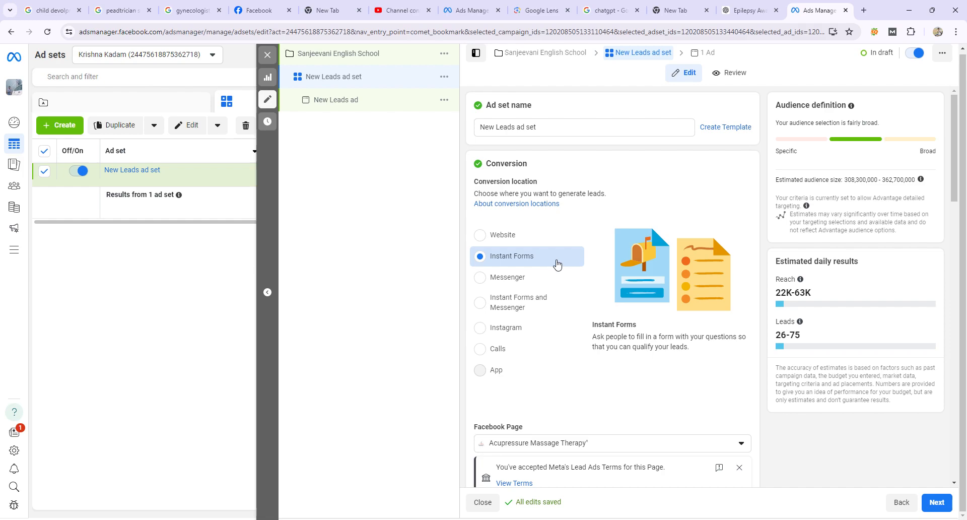
Choose Sanjeevani English School as the ad set's Facebook Page.
scroll(521, 136, "down", 4)
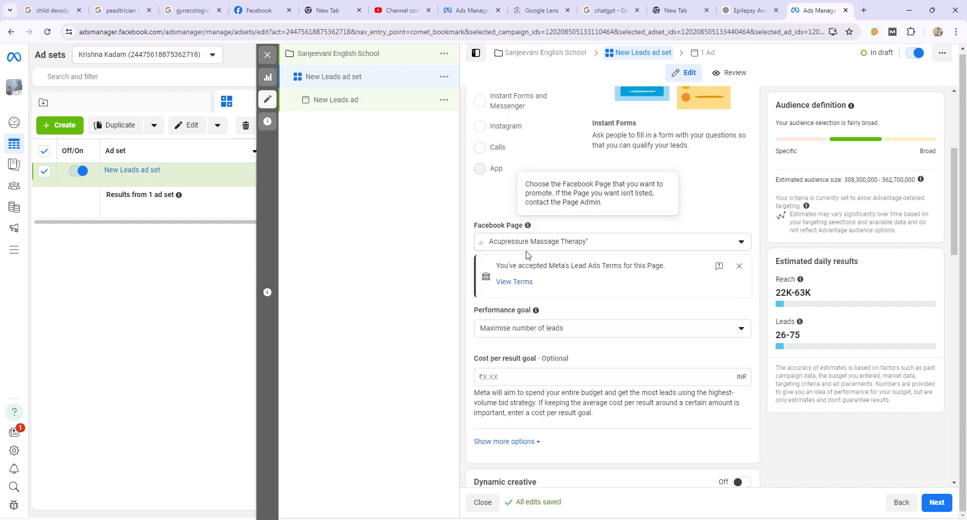
left_click(667, 243)
left_click(565, 357)
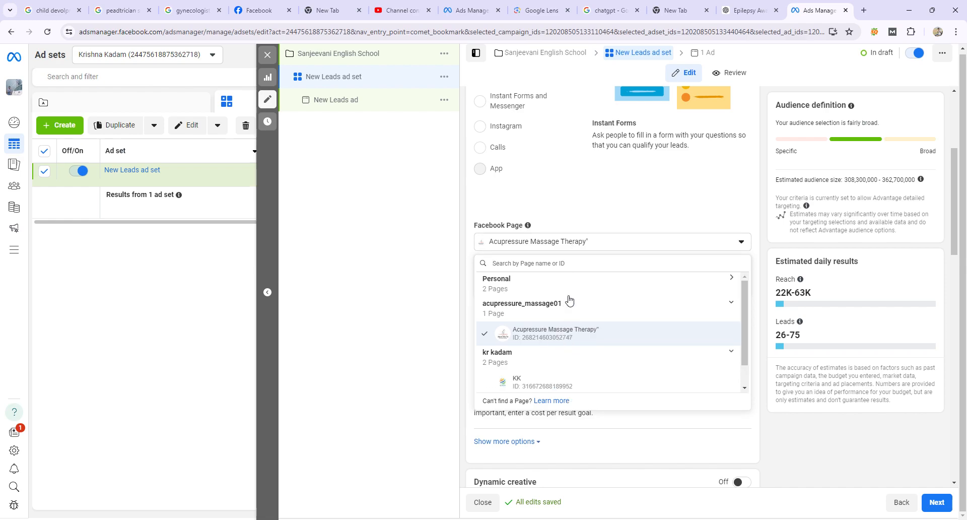
scroll(554, 382, "down", 1)
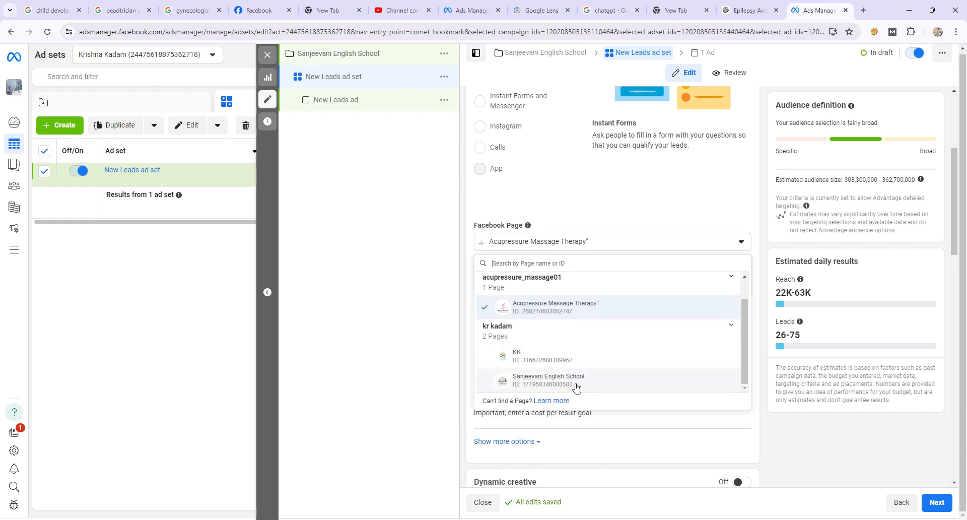
left_click(577, 382)
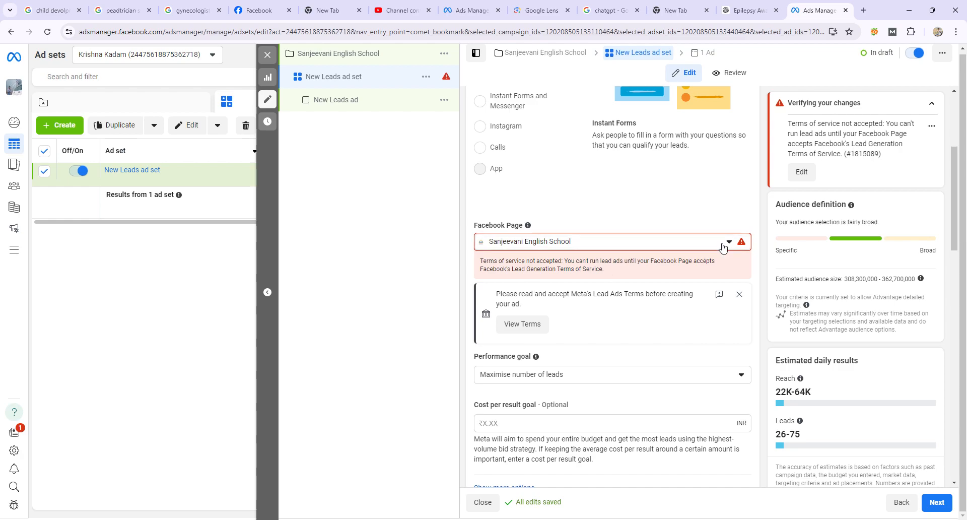
Accept Meta's Lead Ads Terms for the Sanjeevani English School page.
left_click(744, 245)
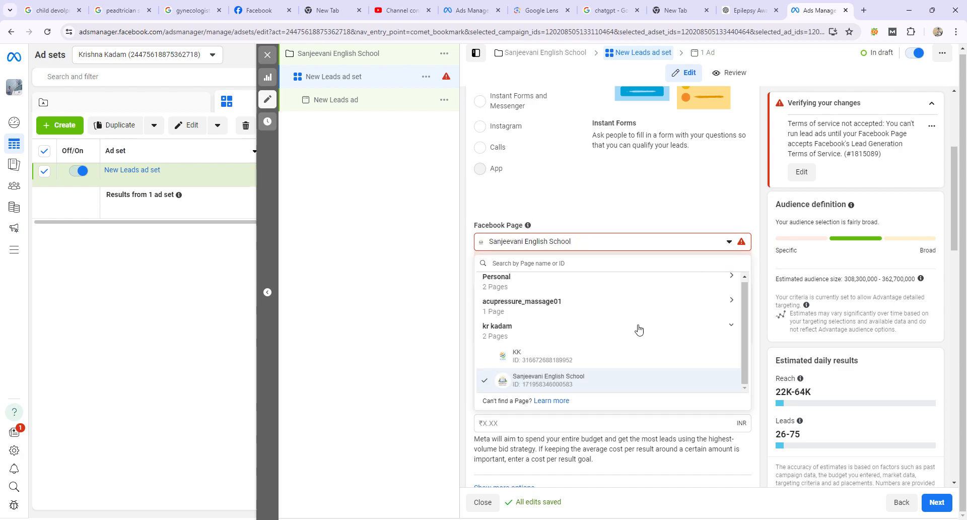
left_click(586, 388)
left_click(529, 332)
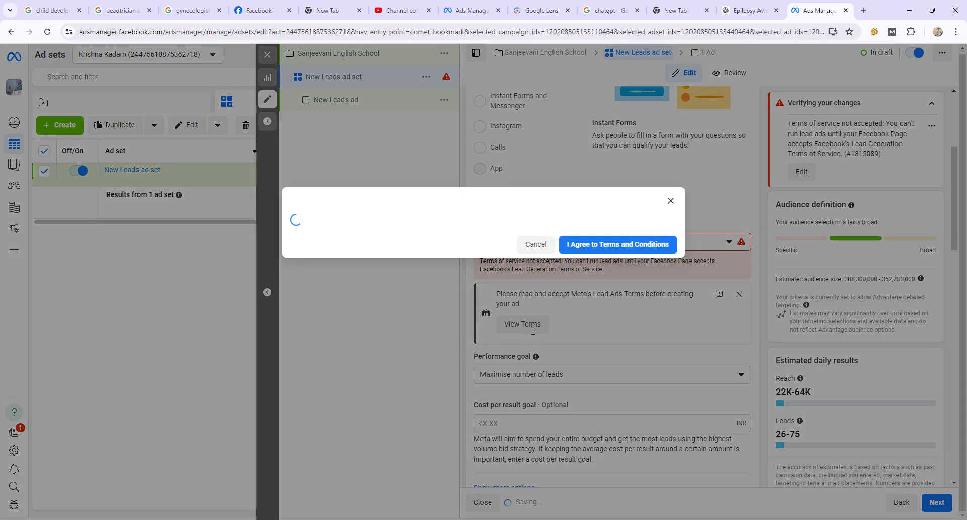
left_click(611, 366)
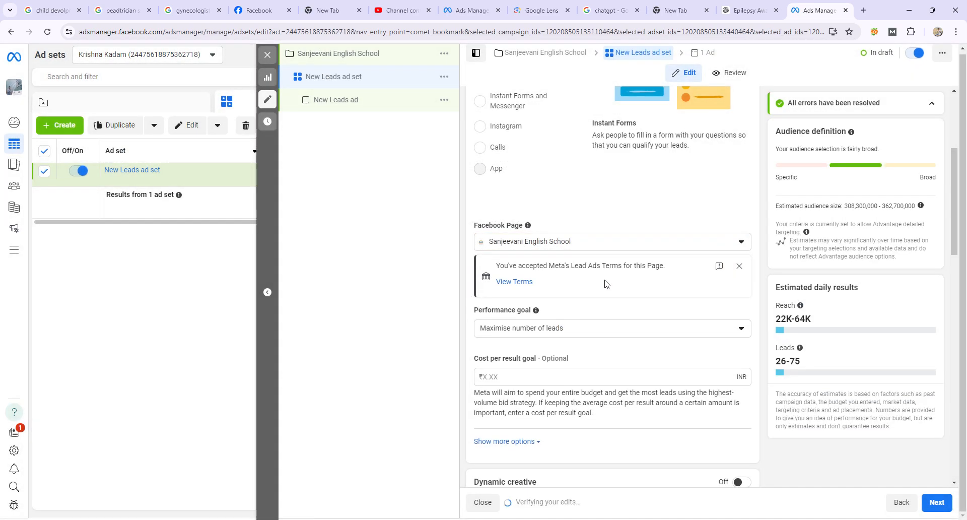
Set the ad set's daily budget to ₹250.
scroll(558, 278, "down", 5)
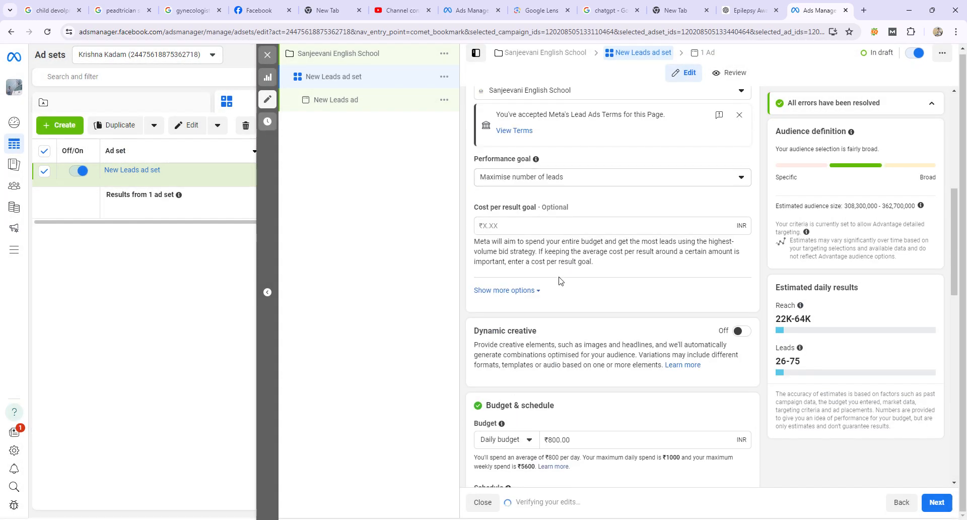
scroll(558, 199, "down", 3)
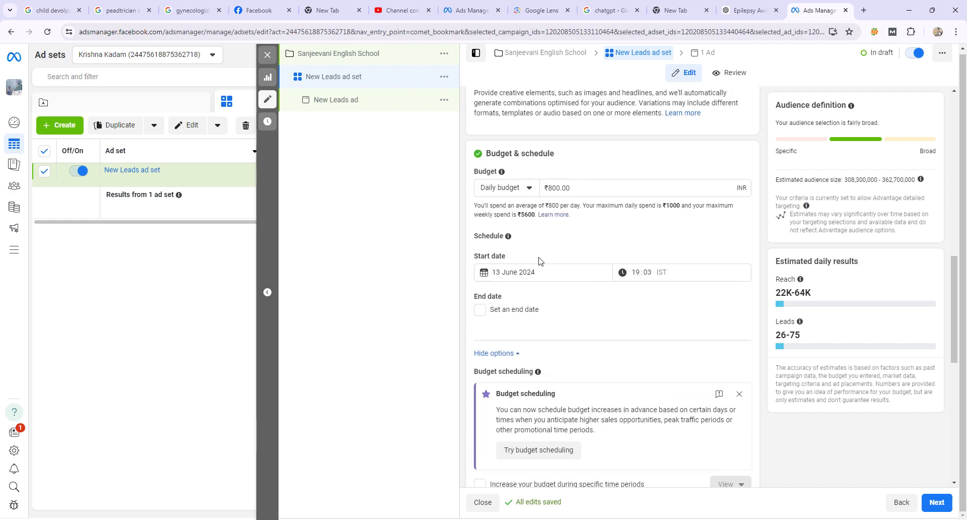
left_click(560, 188)
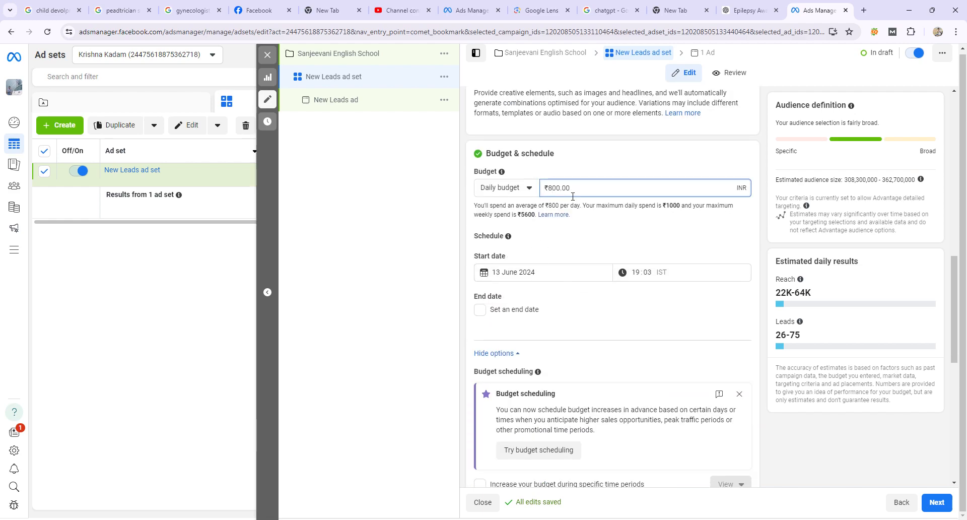
left_click(296, 136)
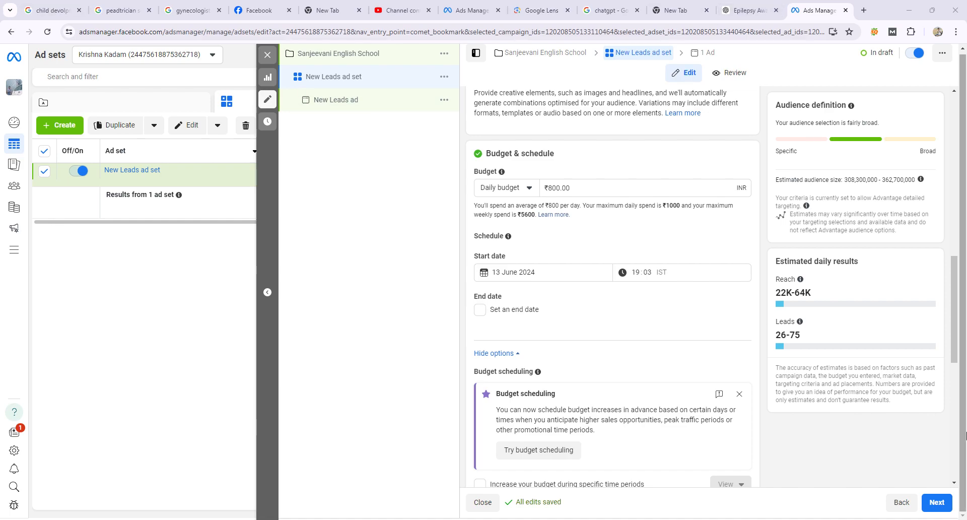
left_click(556, 193)
type("---------------------------------------------")
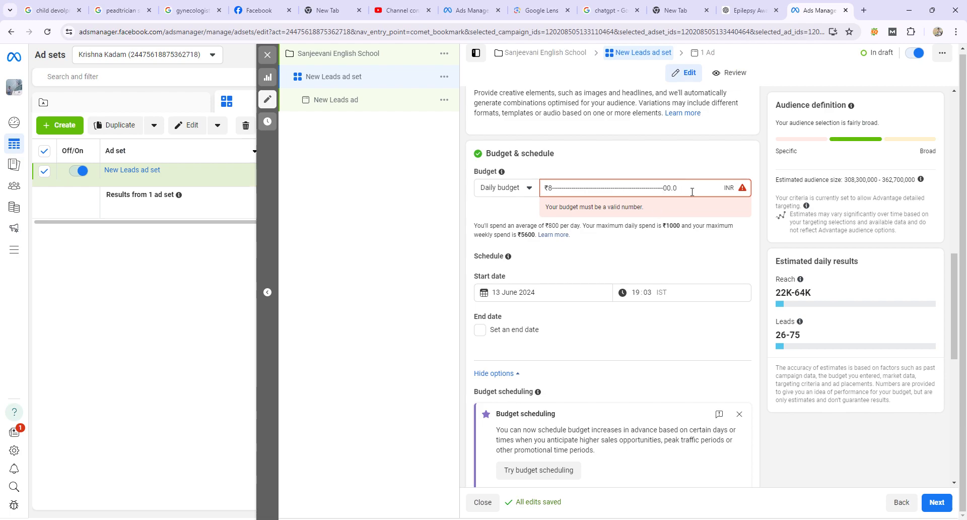
key("BackSpace")
key("BackSpace")
key("BackSpace")
key("BackSpace")
key("BackSpace")
key("BackSpace")
key("BackSpace")
key("BackSpace")
key("BackSpace")
key("BackSpace")
key("BackSpace")
key("BackSpace")
key("BackSpace")
key("BackSpace")
key("BackSpace")
key("BackSpace")
key("BackSpace")
key("BackSpace")
key("BackSpace")
key("BackSpace")
key("BackSpace")
key("BackSpace")
key("BackSpace")
key("BackSpace")
key("BackSpace")
key("BackSpace")
key("BackSpace")
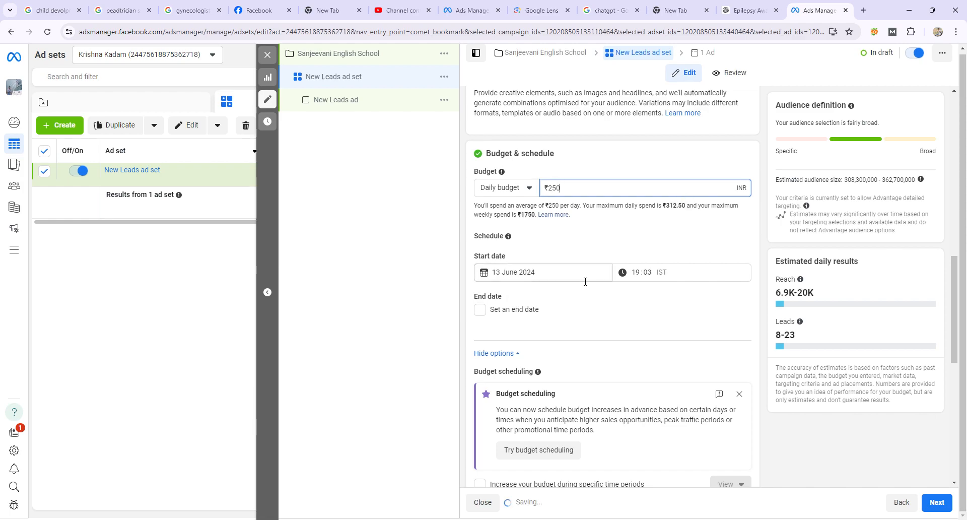
Set the ad set's start time to 20:03 and its end to 14 June 2024 at 20:03.
left_click(635, 272)
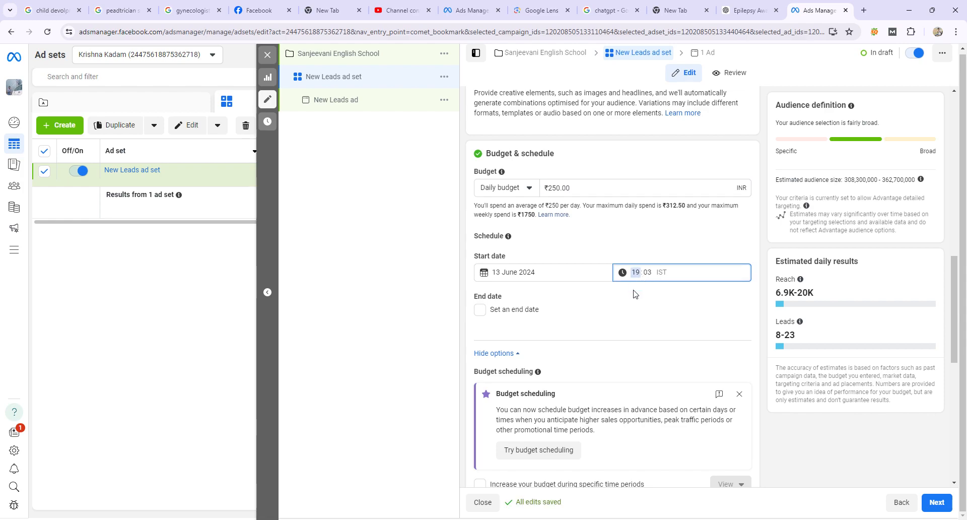
left_click(646, 280)
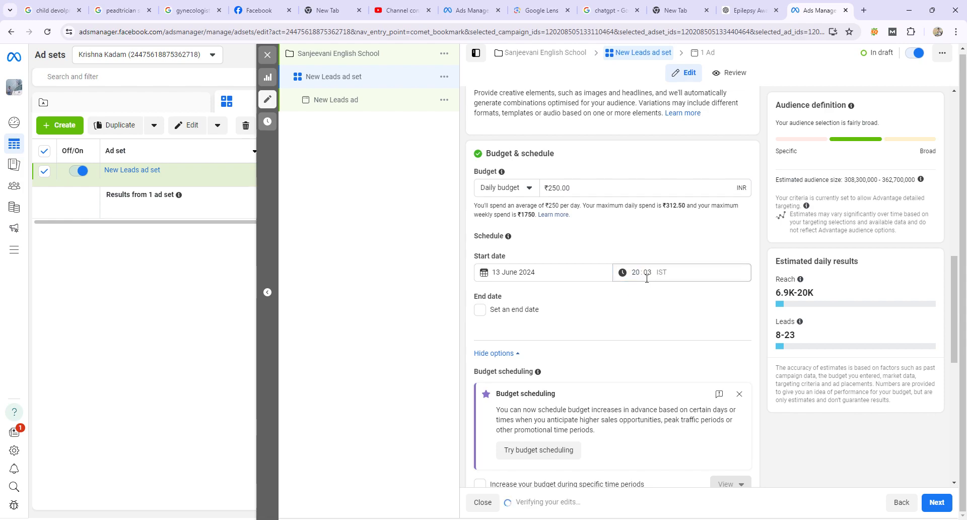
left_click(480, 309)
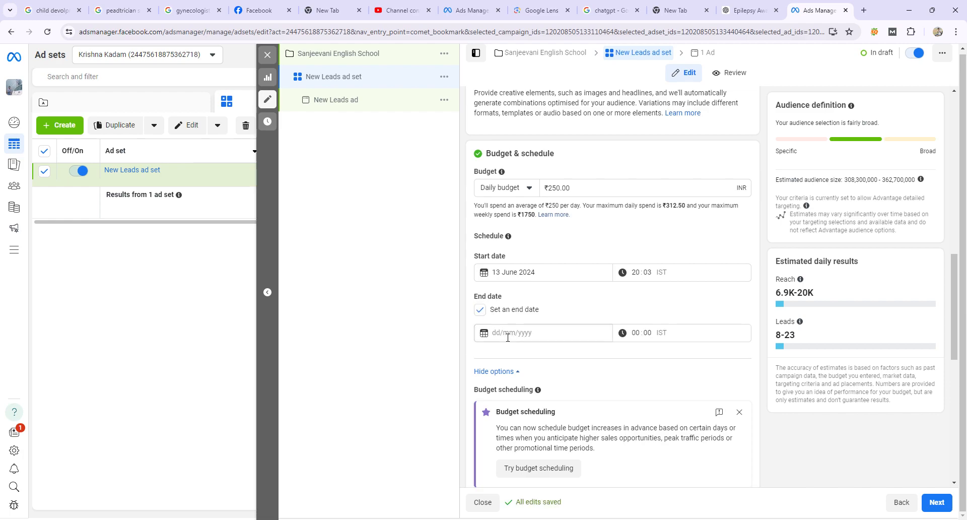
left_click(497, 334)
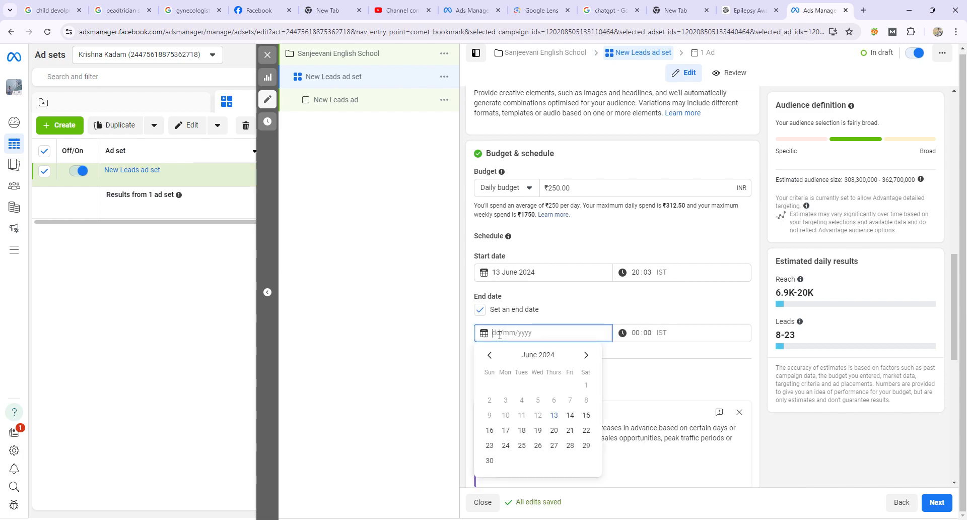
left_click(570, 415)
left_click(643, 337)
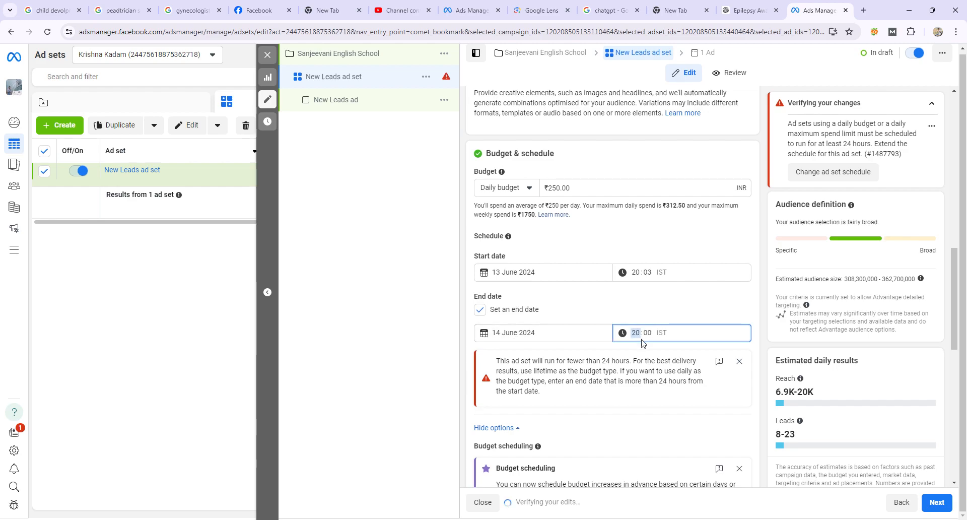
left_click(649, 337)
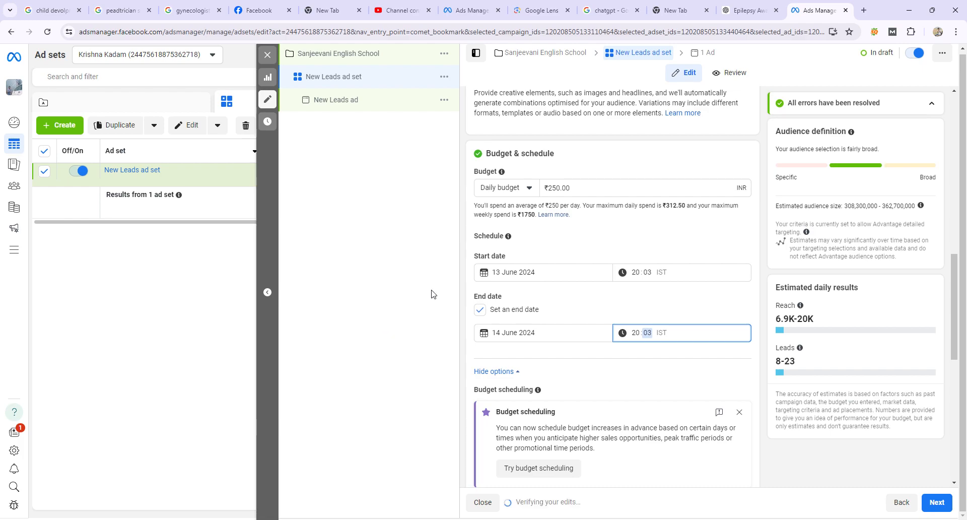
scroll(572, 254, "down", 4)
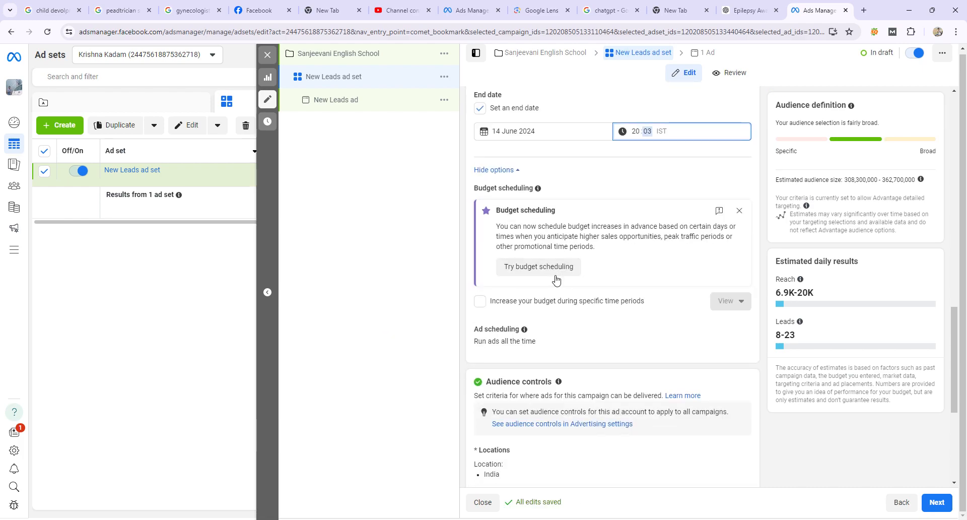
scroll(558, 242, "down", 1)
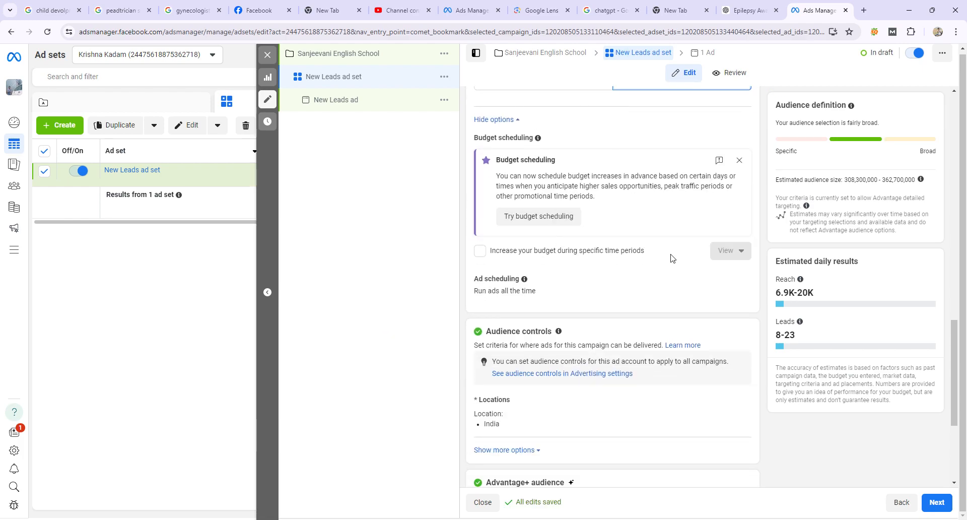
Replace India with the city of Degloor, Maharashtra, India as the ad set's included location.
scroll(671, 258, "down", 3)
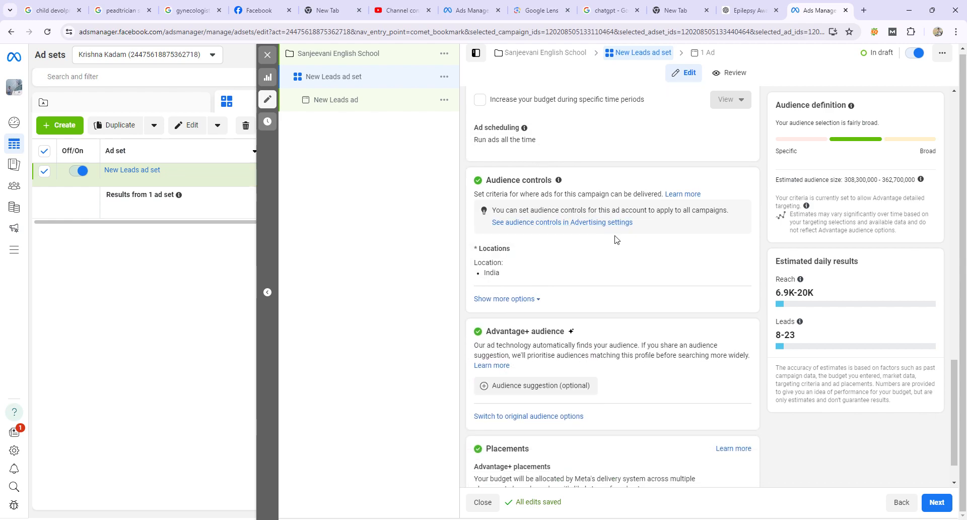
left_click(725, 254)
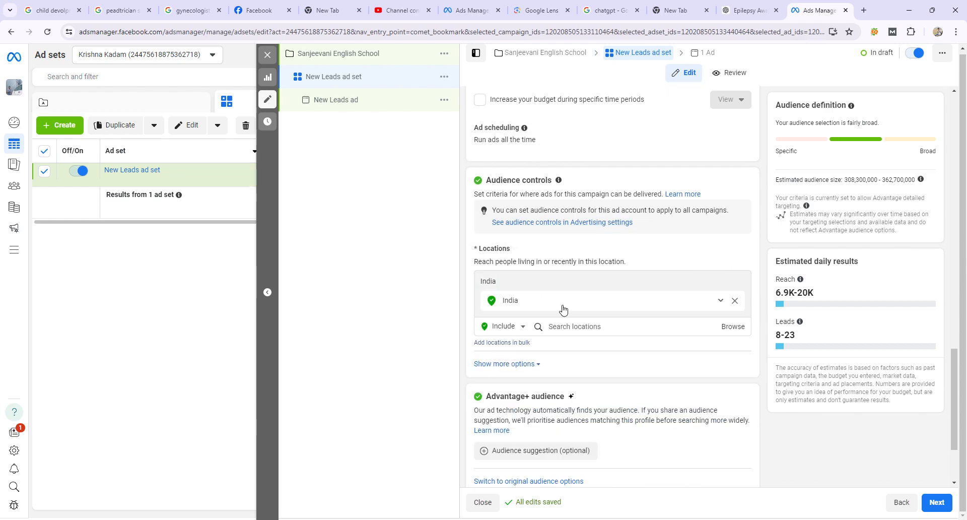
left_click(735, 301)
left_click(602, 312)
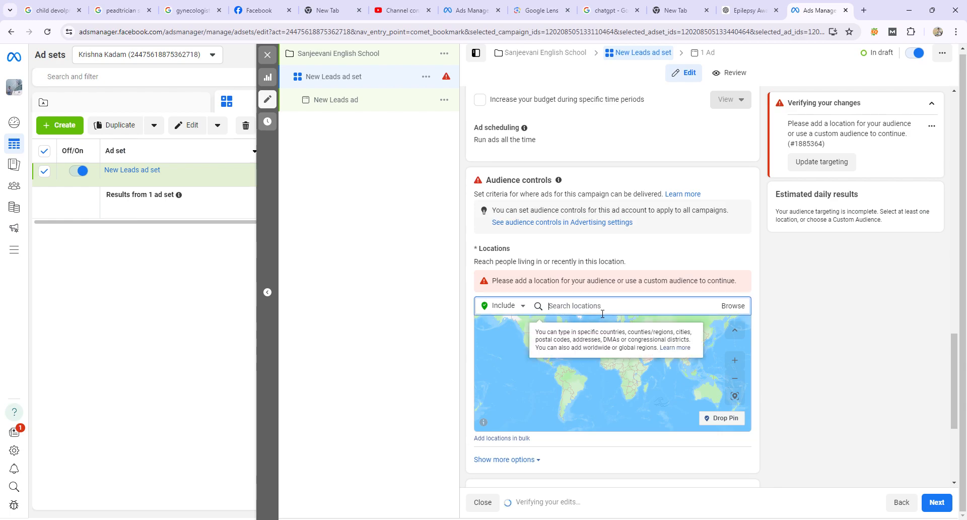
type("Degloor")
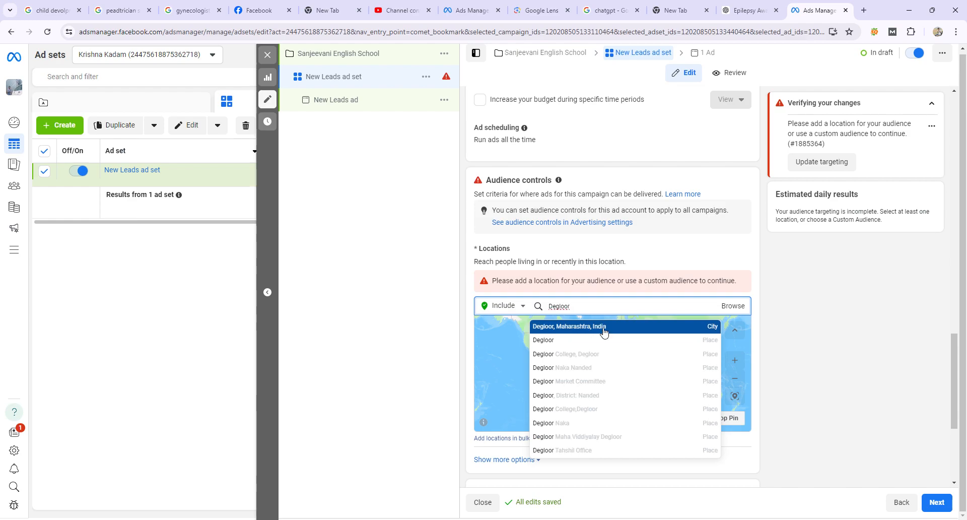
left_click(604, 327)
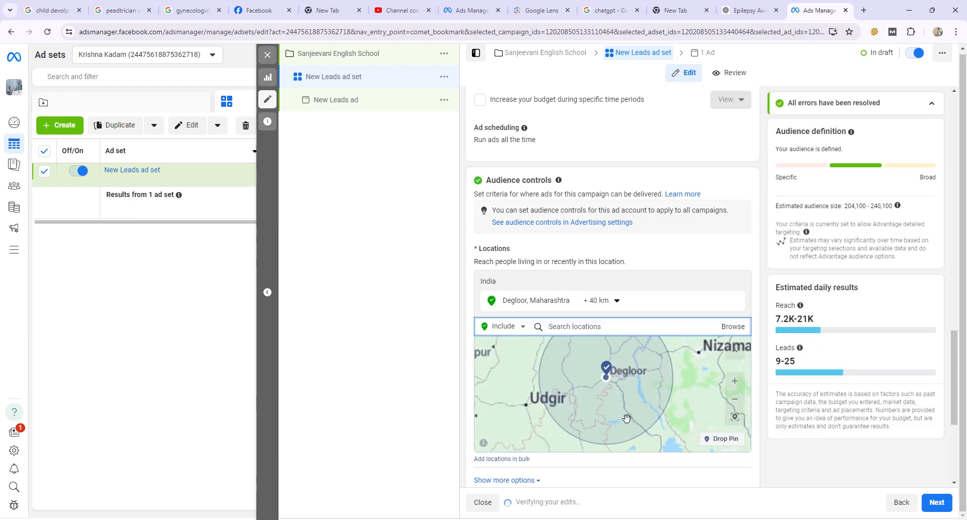
Reduce the targeting radius around Degloor to 17 km.
left_click(615, 301)
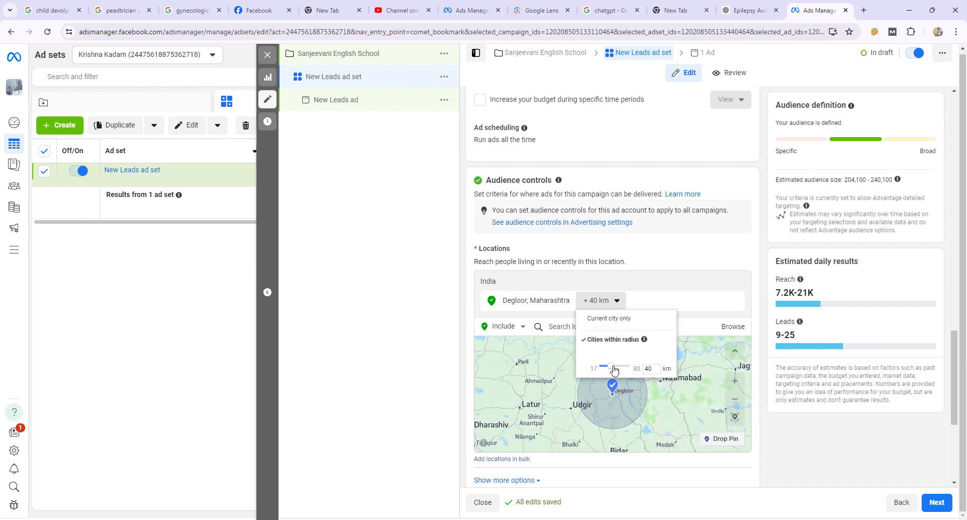
left_click_drag(611, 371, 606, 372)
left_click_drag(602, 371, 634, 372)
left_click(604, 301)
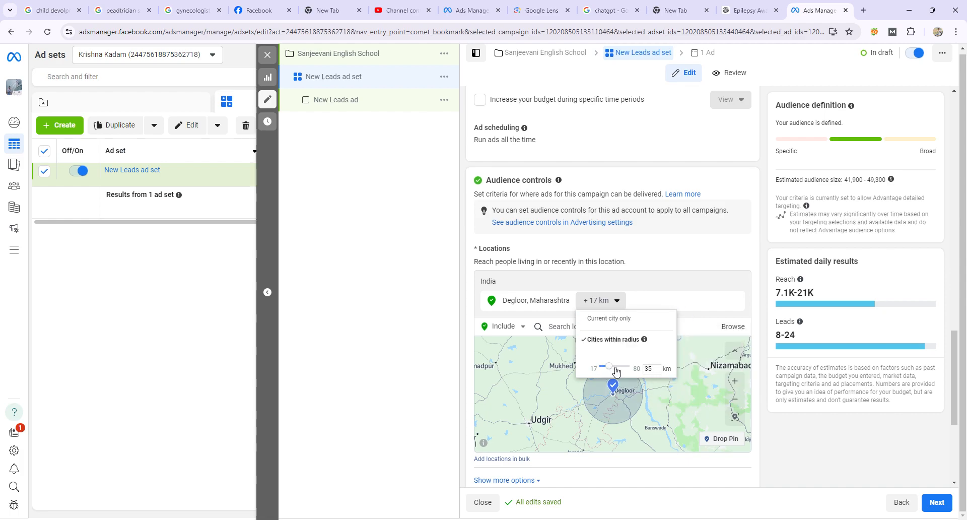
left_click(384, 332)
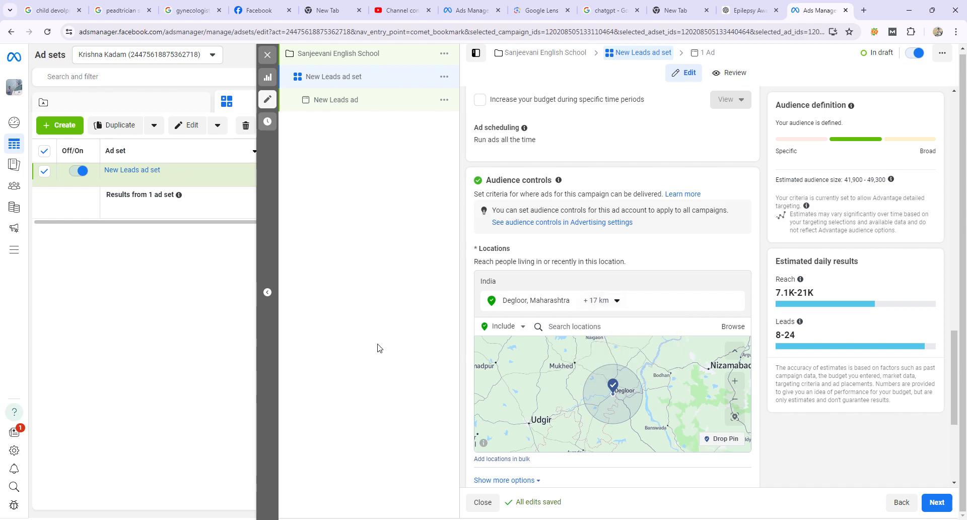
Examine on the locations map which area the targeting circle around Degloor covers.
scroll(597, 303, "down", 2)
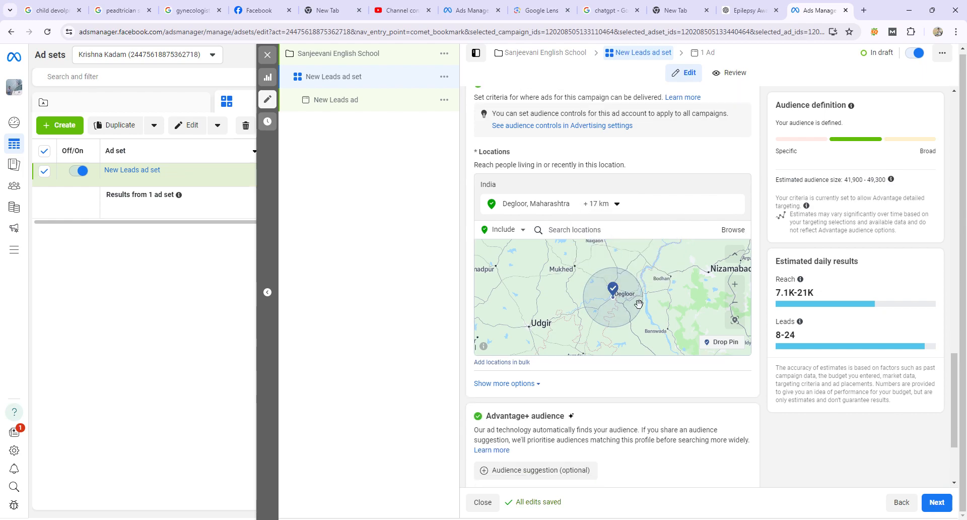
scroll(613, 308, "up", 2)
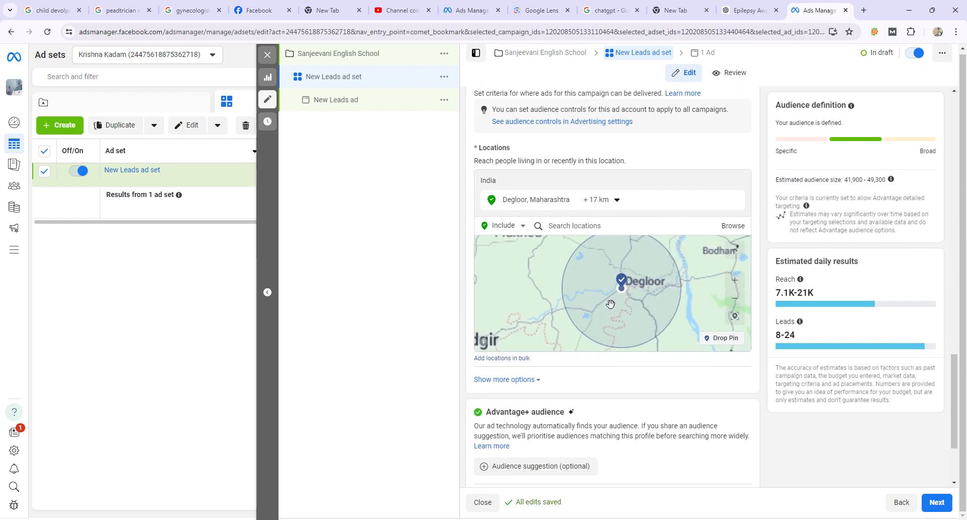
left_click(738, 297)
left_click(741, 285)
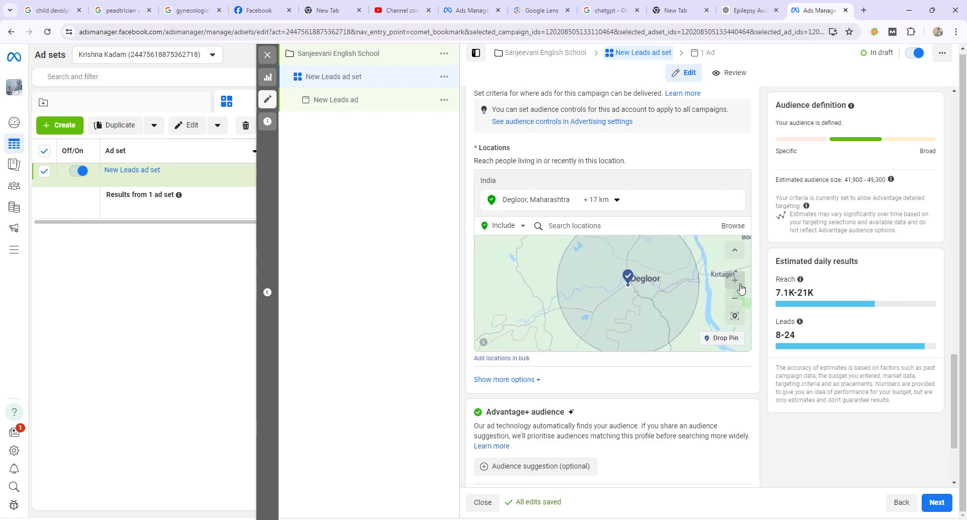
scroll(589, 294, "up", 3)
left_click(739, 303)
scroll(587, 304, "up", 1)
scroll(584, 304, "down", 3)
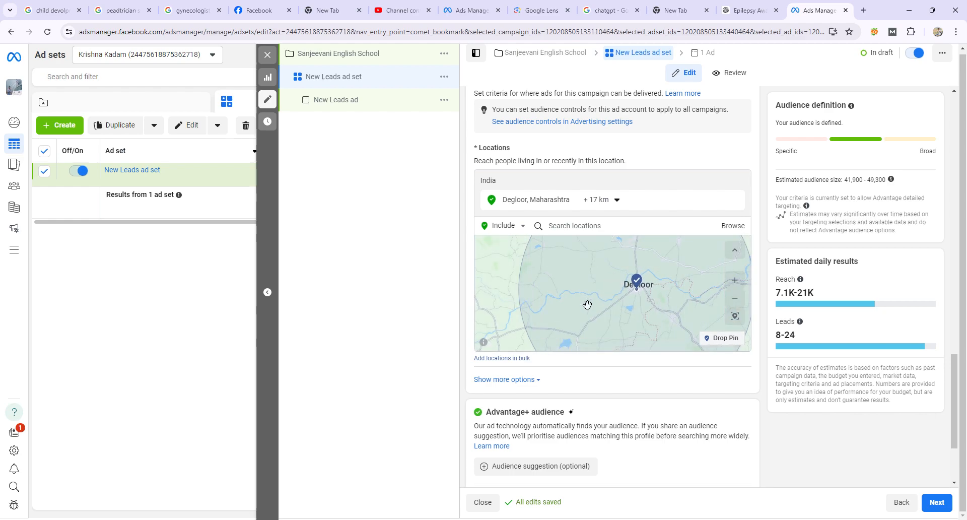
scroll(586, 304, "up", 3)
scroll(598, 325, "down", 3)
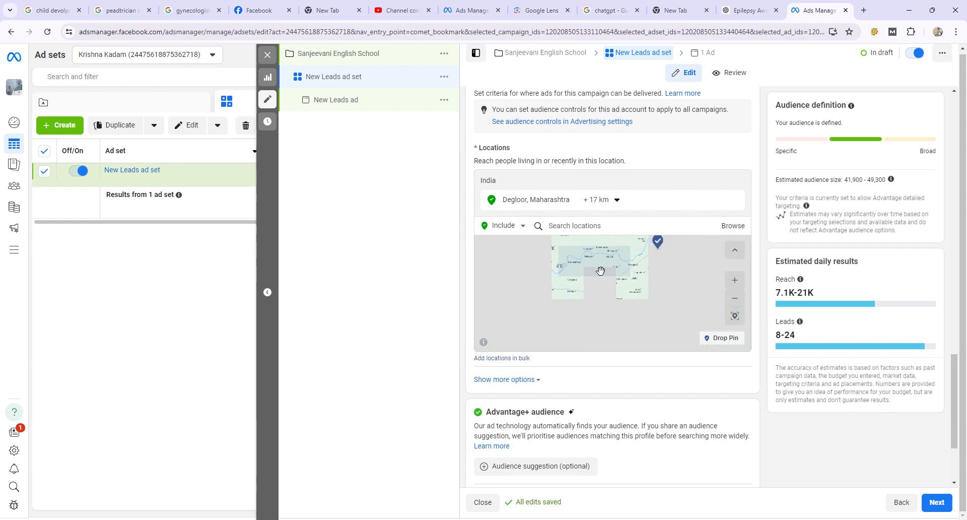
Try a wider radius such as 31 km for Degloor, return it to 17 km and check the map.
left_click(600, 202)
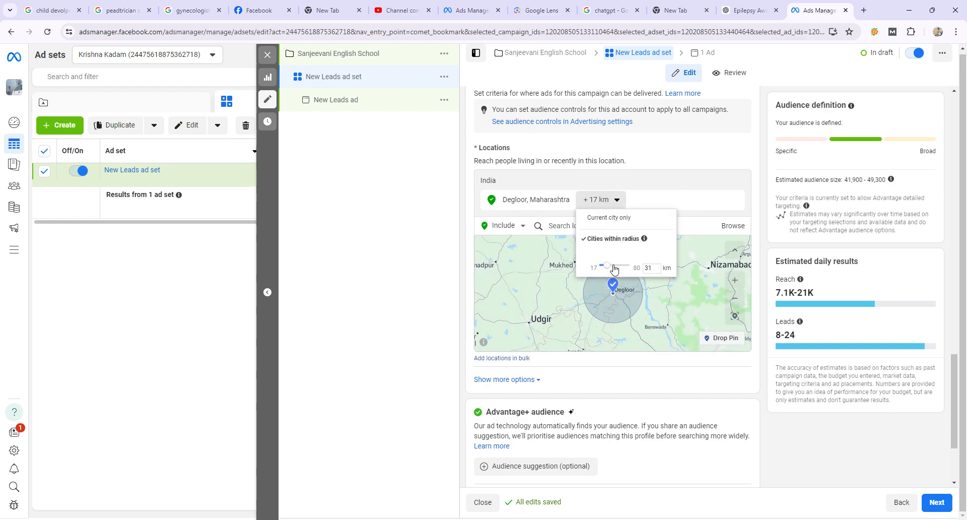
left_click_drag(614, 269, 421, 242)
left_click(357, 255)
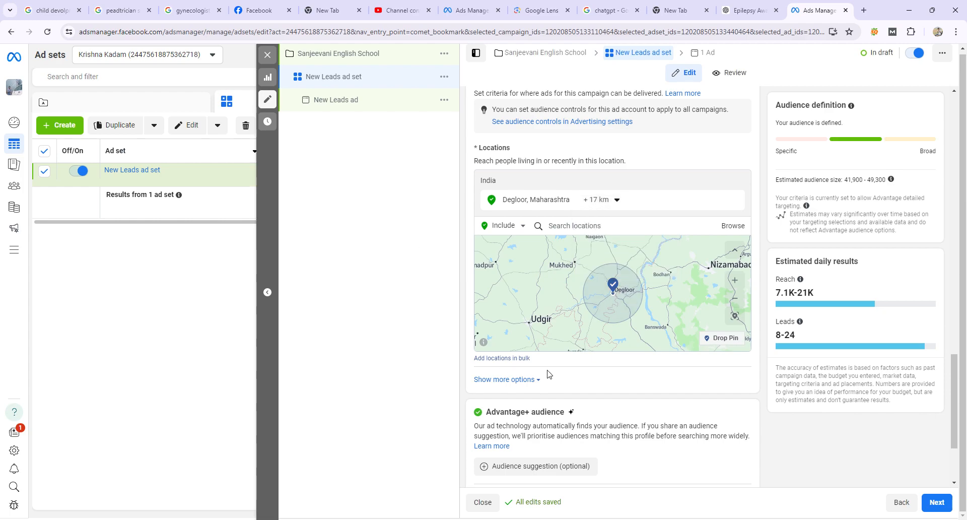
scroll(638, 317, "up", 5)
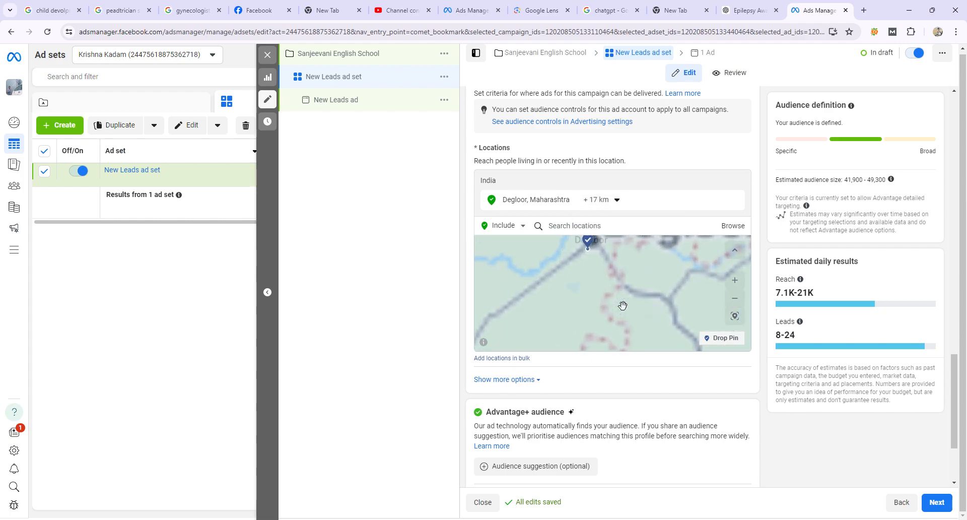
scroll(609, 320, "down", 5)
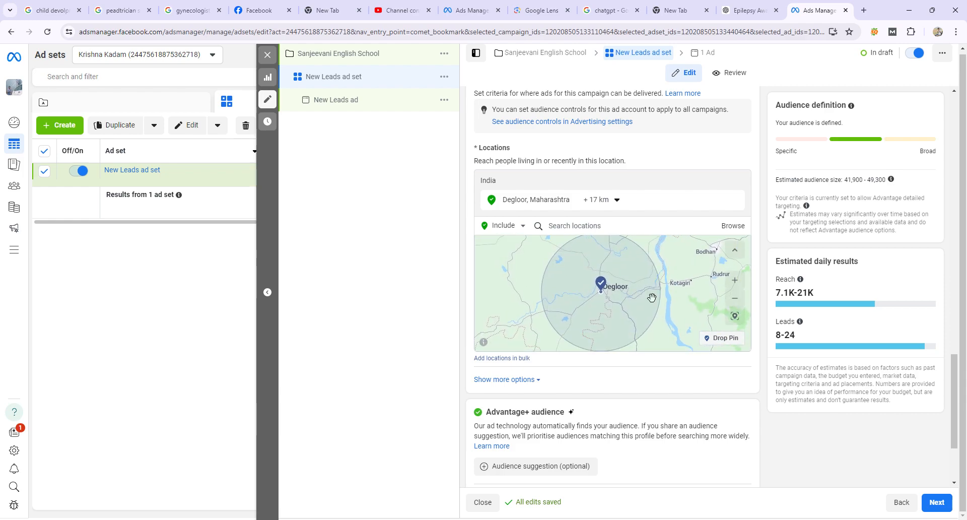
left_click_drag(630, 298, 623, 308)
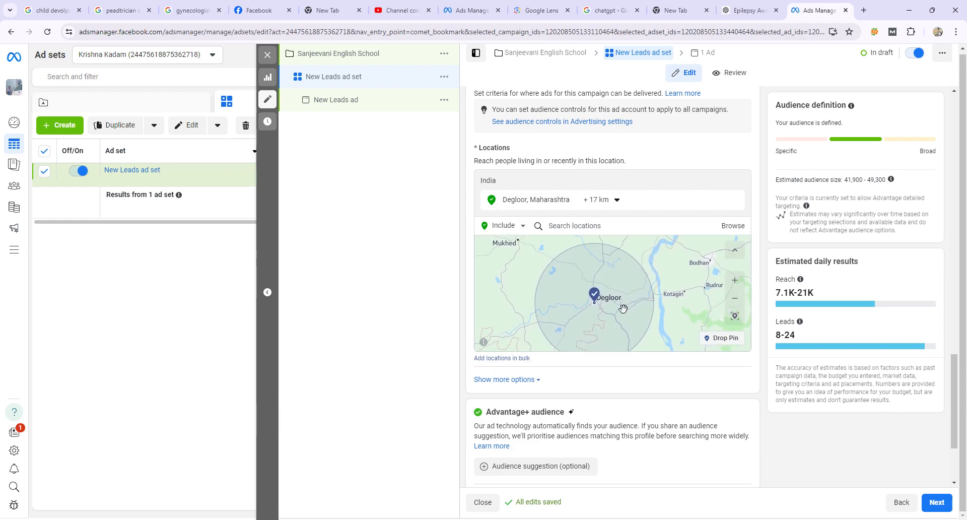
Remove the Degloor location, add Degloor, Maharashtra, India again and set its radius to 17 km.
left_click(605, 202)
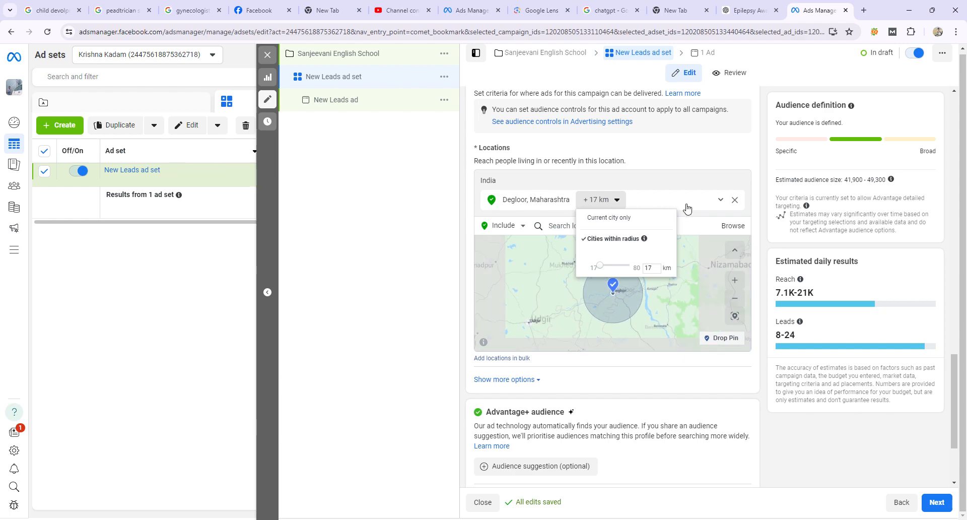
left_click(734, 201)
left_click(559, 206)
type("D")
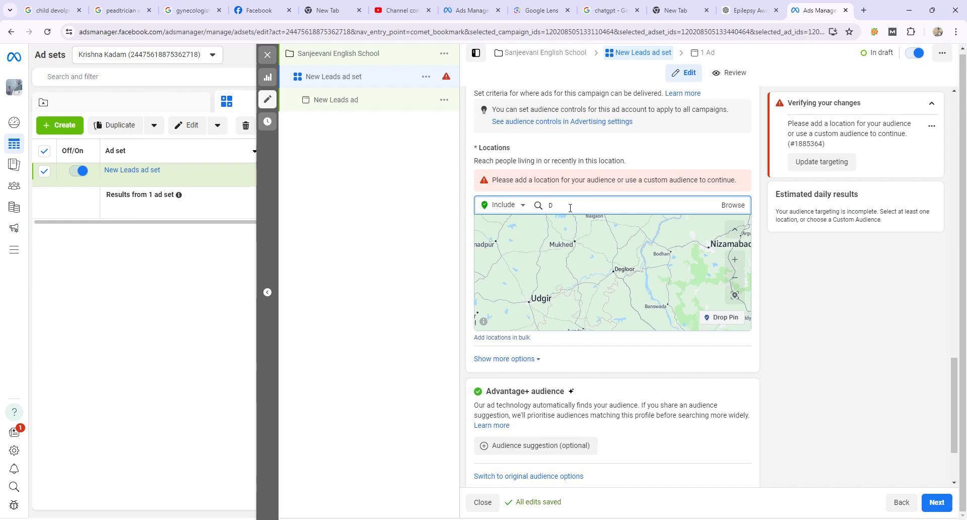
type("egloor")
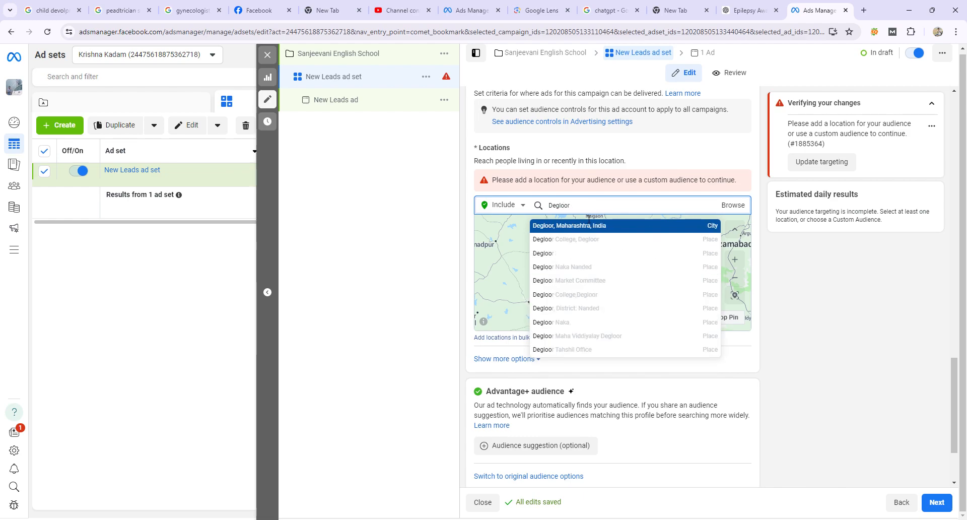
left_click(586, 225)
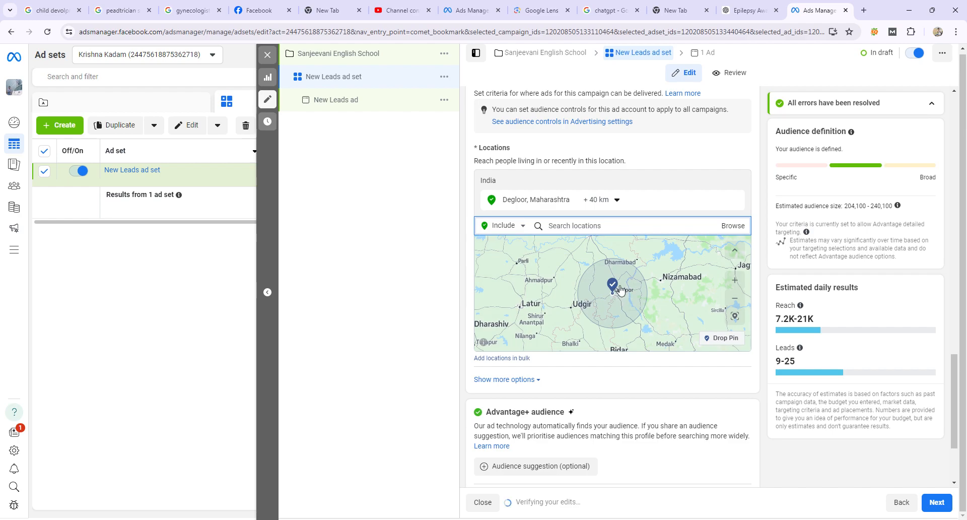
left_click(615, 200)
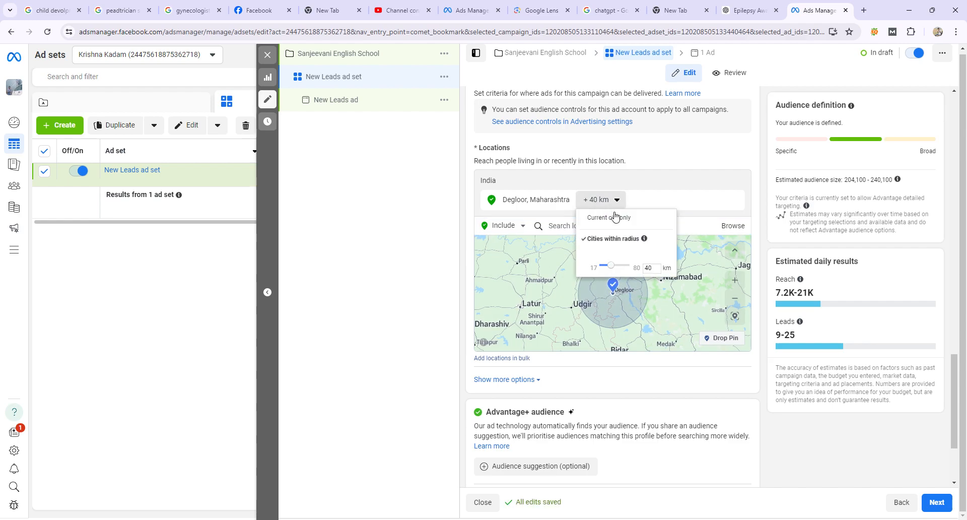
left_click_drag(612, 266, 573, 271)
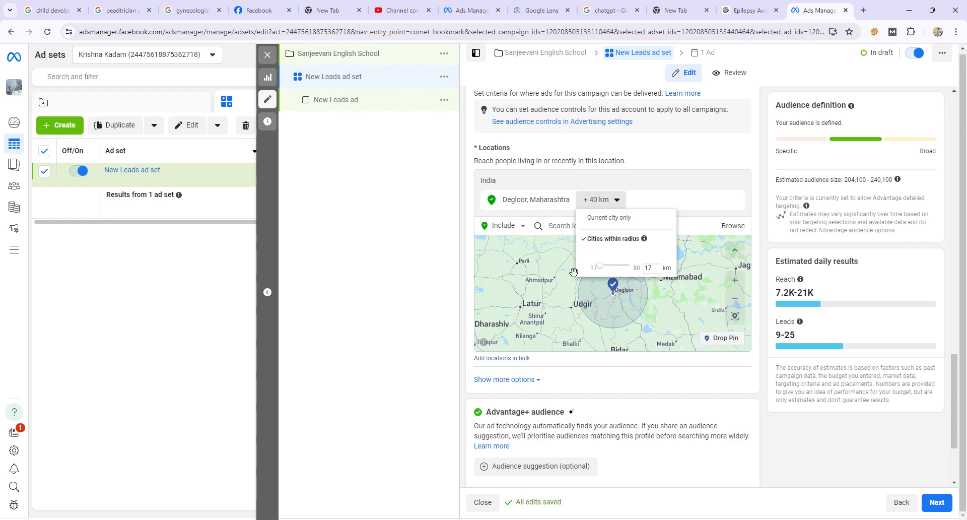
Examine the places around Degloor on the map, both close up and across the wider region.
scroll(620, 295, "up", 2)
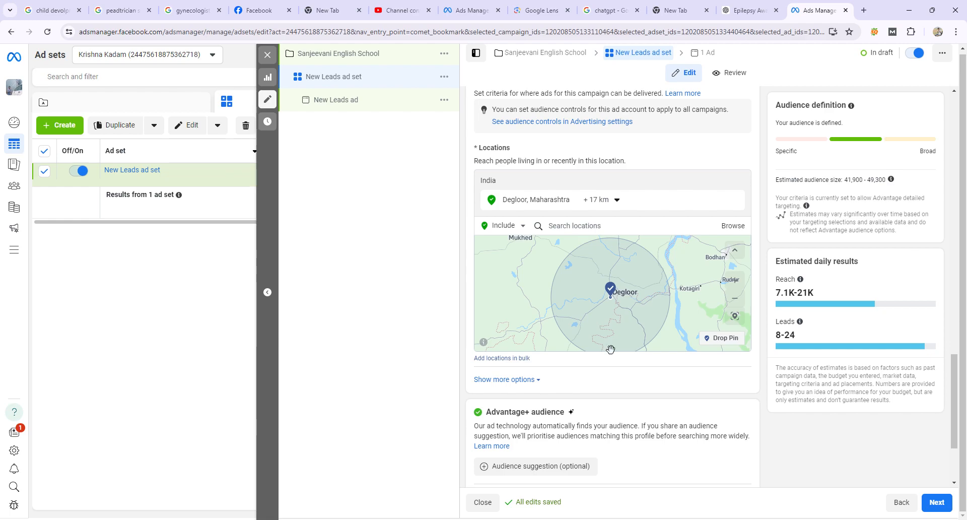
scroll(640, 309, "up", 2)
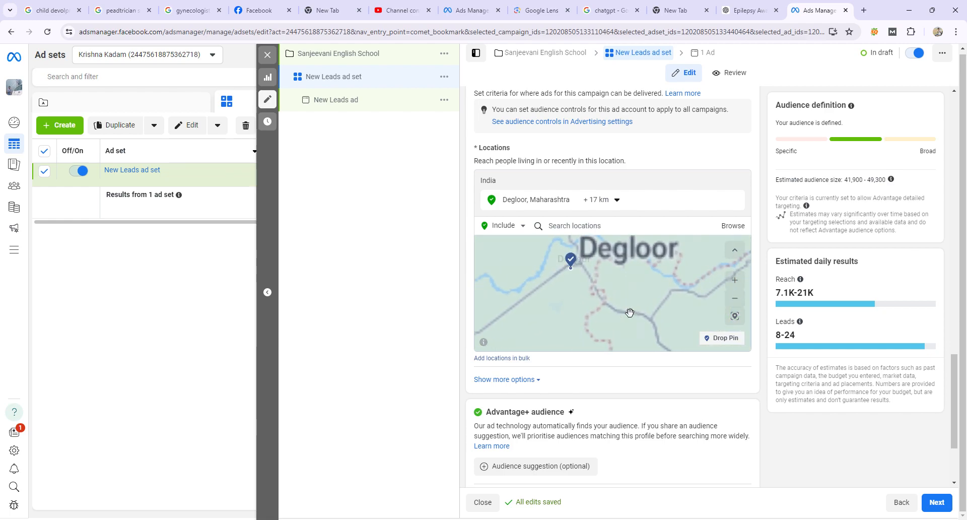
scroll(576, 291, "up", 3)
left_click_drag(667, 269, 637, 343)
left_click_drag(627, 257, 622, 335)
scroll(594, 301, "down", 4)
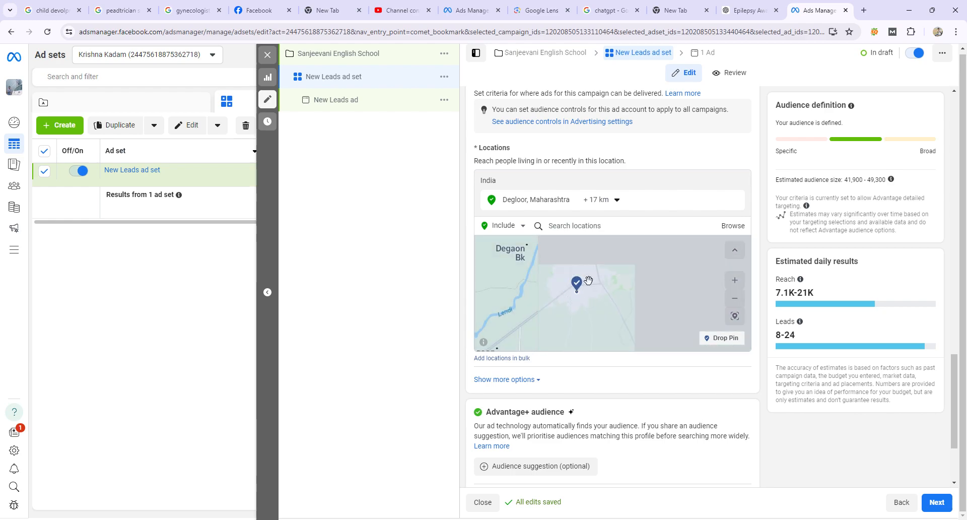
left_click_drag(557, 272, 559, 293)
left_click_drag(512, 270, 571, 315)
scroll(584, 294, "down", 3)
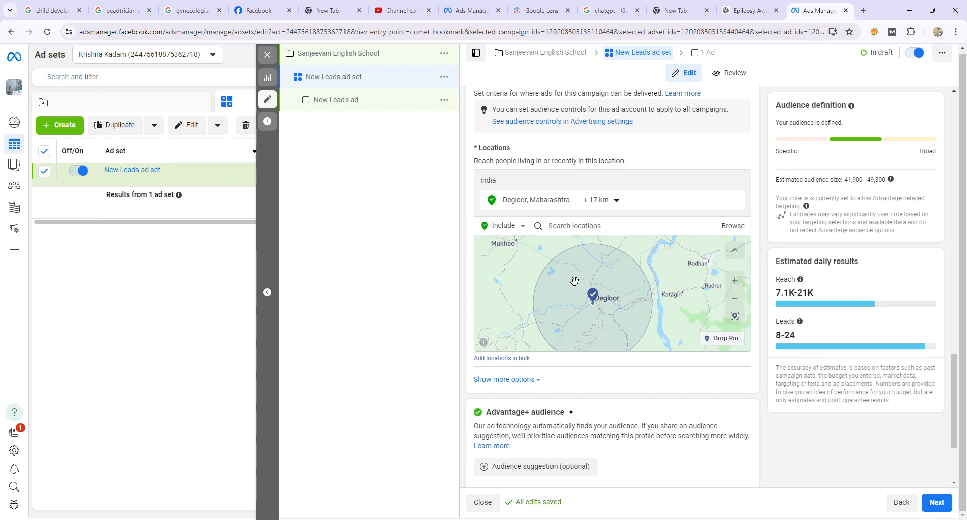
scroll(567, 276, "down", 2)
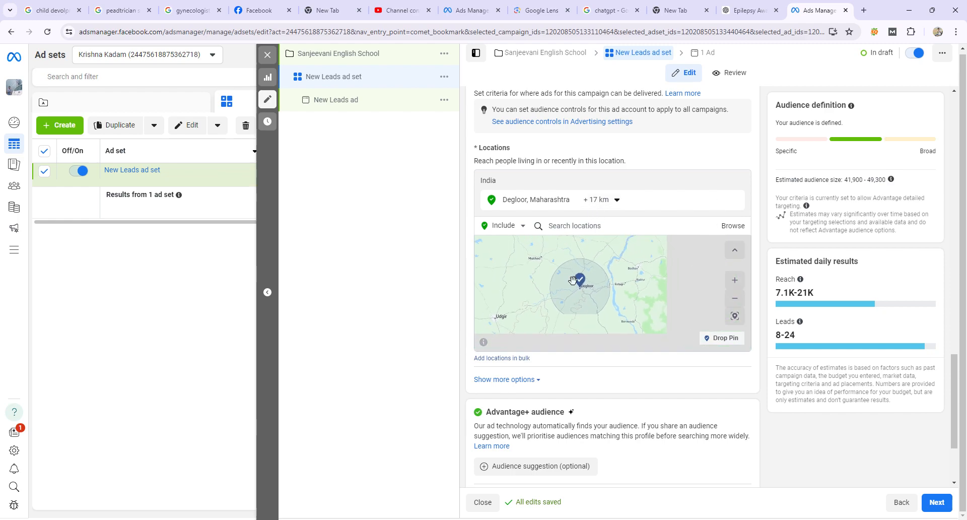
scroll(673, 315, "down", 2)
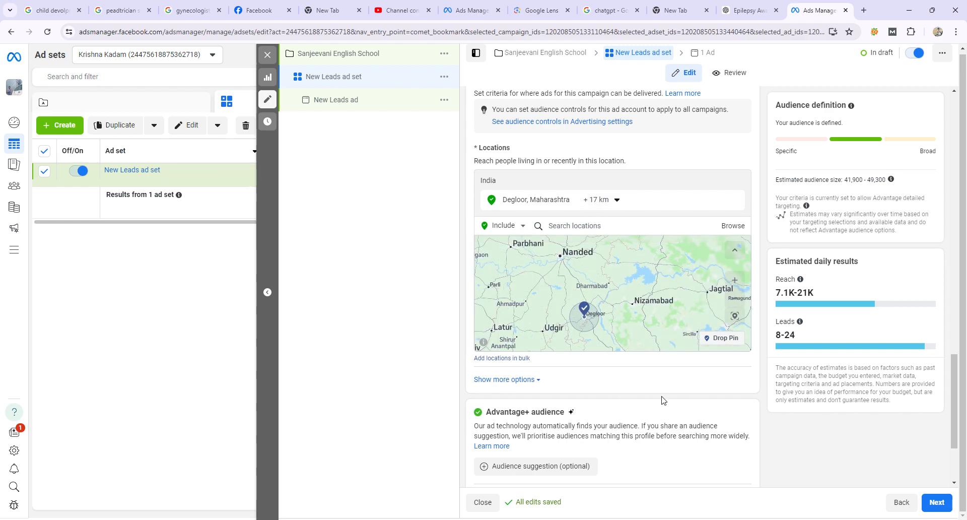
Add an Advantage+ audience suggestion and set its minimum age to 24.
scroll(662, 400, "down", 1)
scroll(670, 373, "down", 1)
left_click(556, 341)
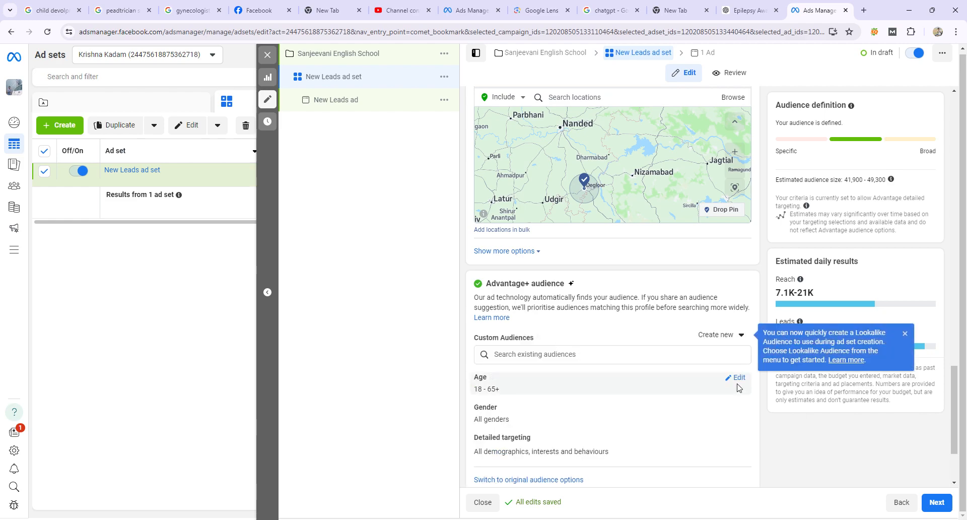
left_click(742, 388)
left_click(506, 393)
scroll(505, 286, "down", 1)
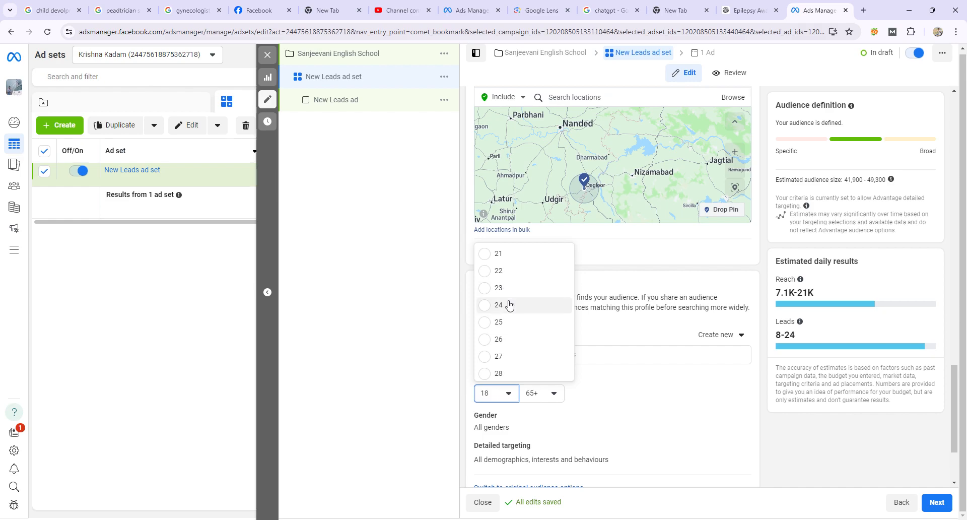
left_click(503, 304)
Set the suggested audience's maximum age to 53.
left_click(551, 394)
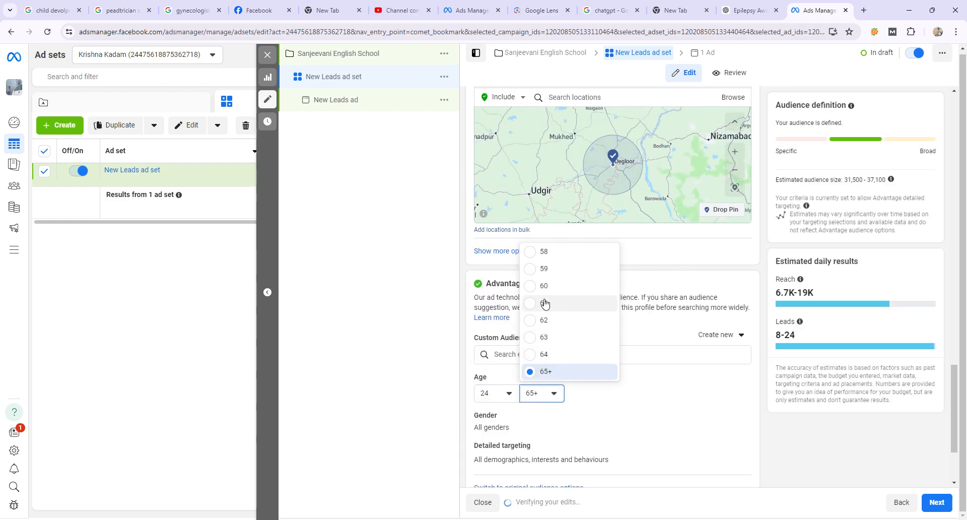
scroll(559, 312, "up", 1)
scroll(563, 329, "up", 2)
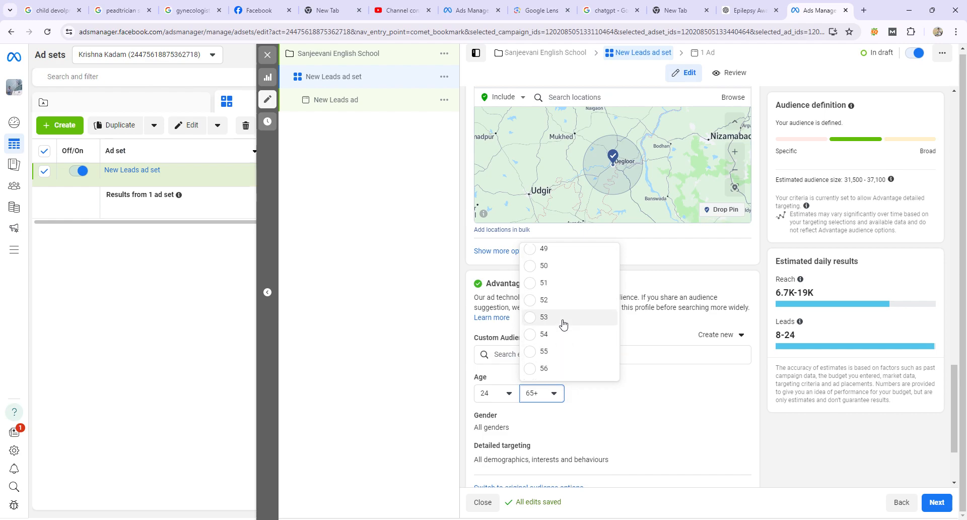
left_click(563, 324)
scroll(645, 413, "down", 1)
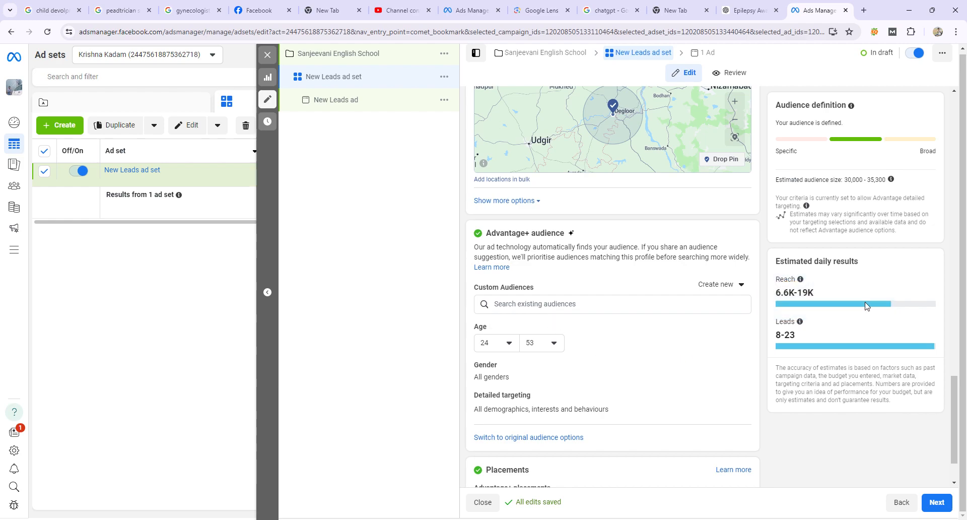
Open the suggested audience's gender setting for editing and keep All selected.
scroll(576, 275, "down", 2)
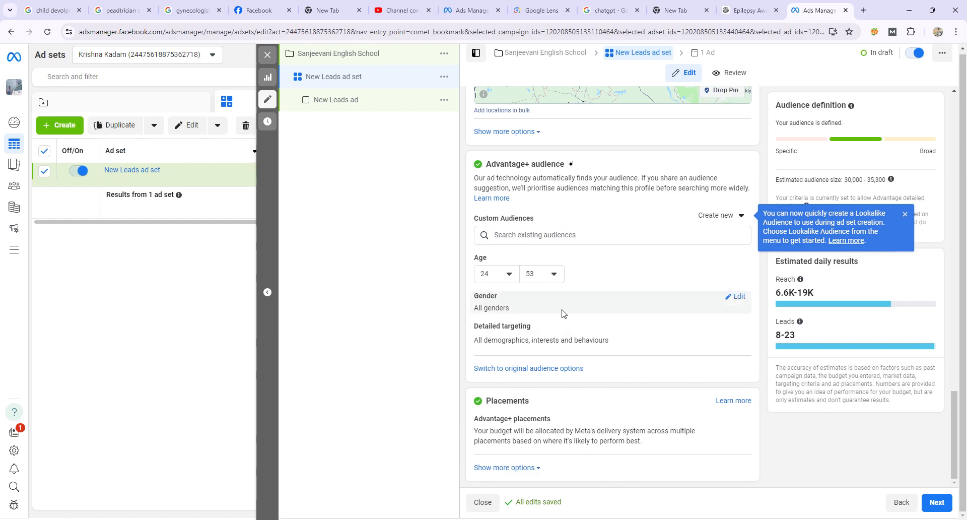
left_click(734, 297)
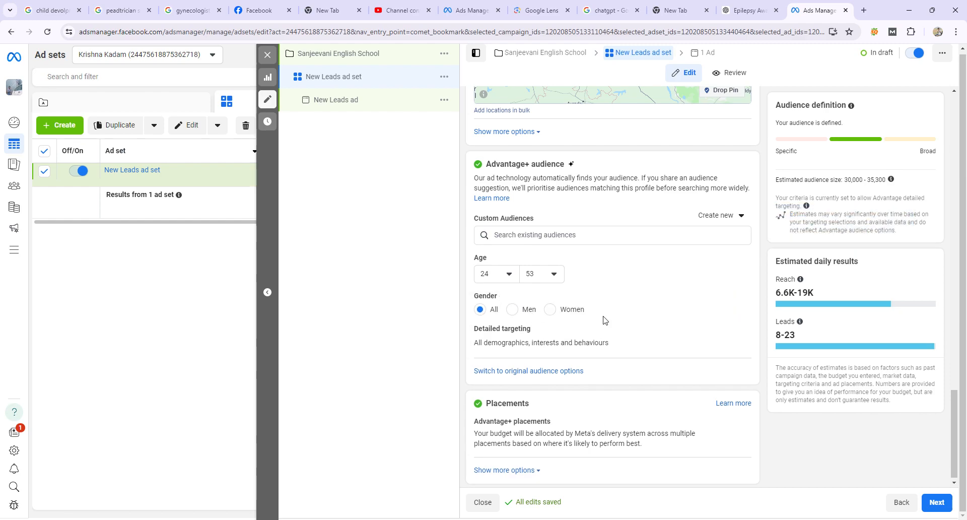
scroll(563, 303, "down", 1)
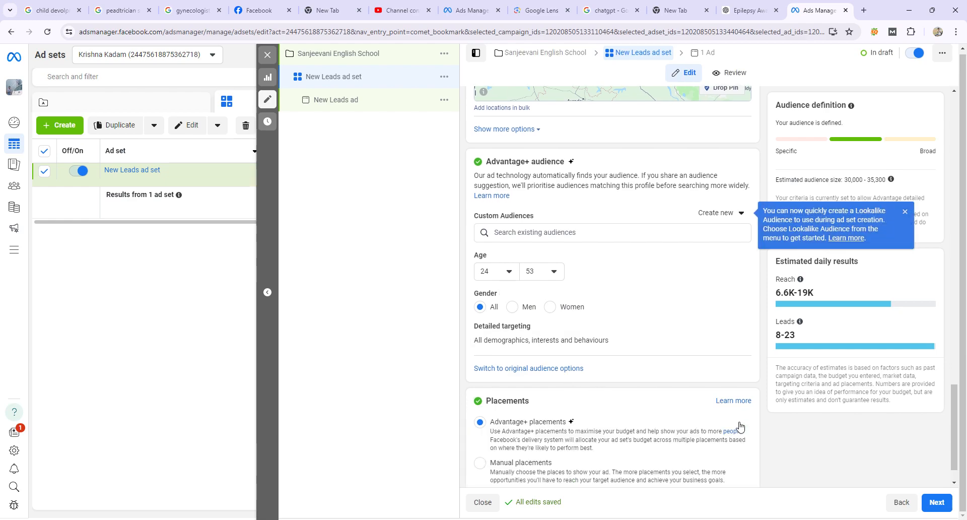
Switch the ad set to manual placements, review the platform and placement options, and return to Advantage+ placements.
left_click(738, 422)
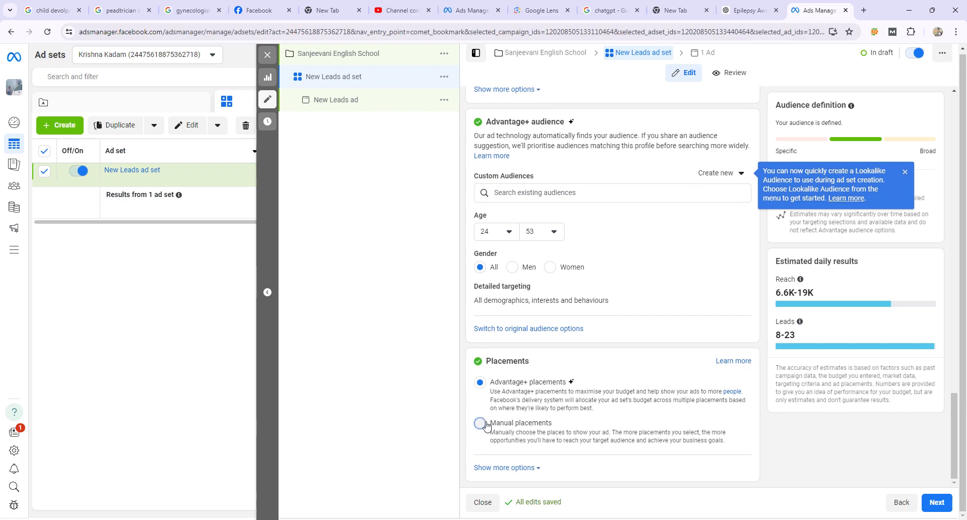
left_click(480, 423)
scroll(584, 397, "down", 7)
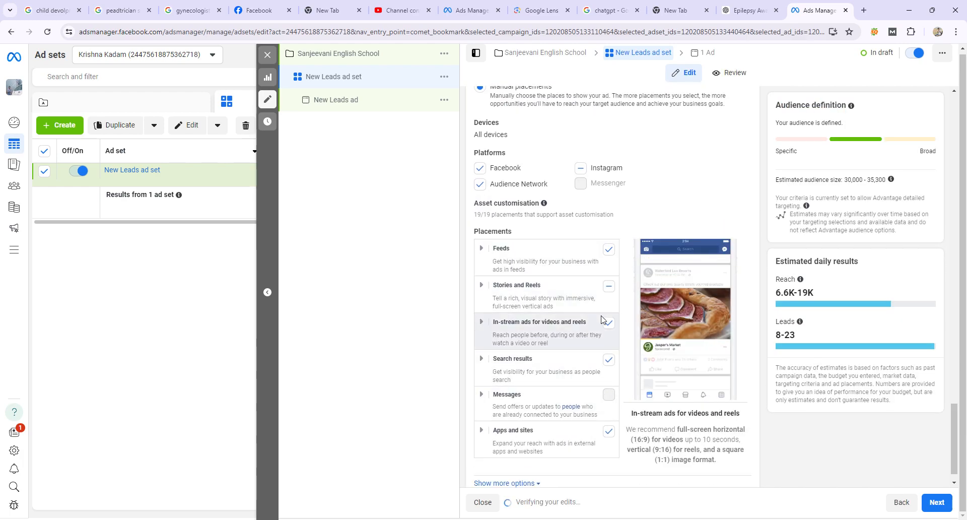
scroll(579, 307, "up", 6)
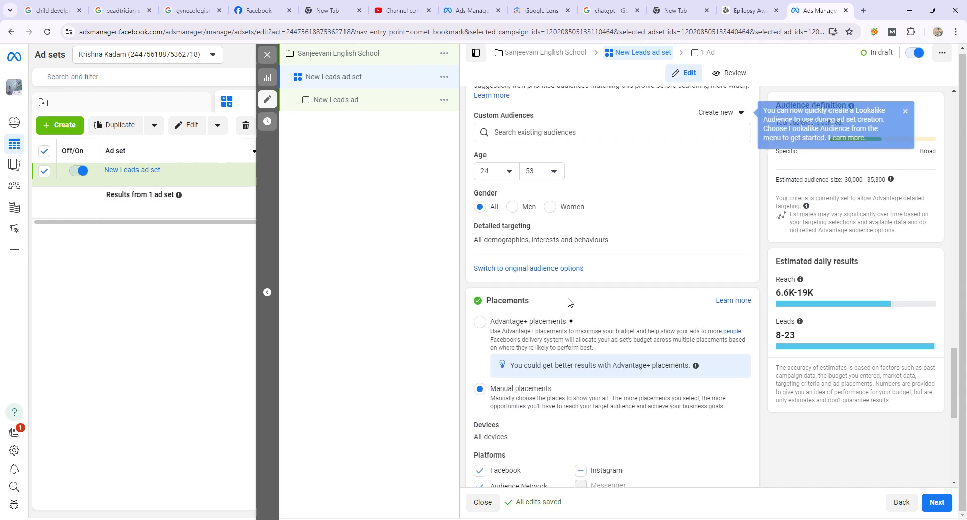
left_click(480, 322)
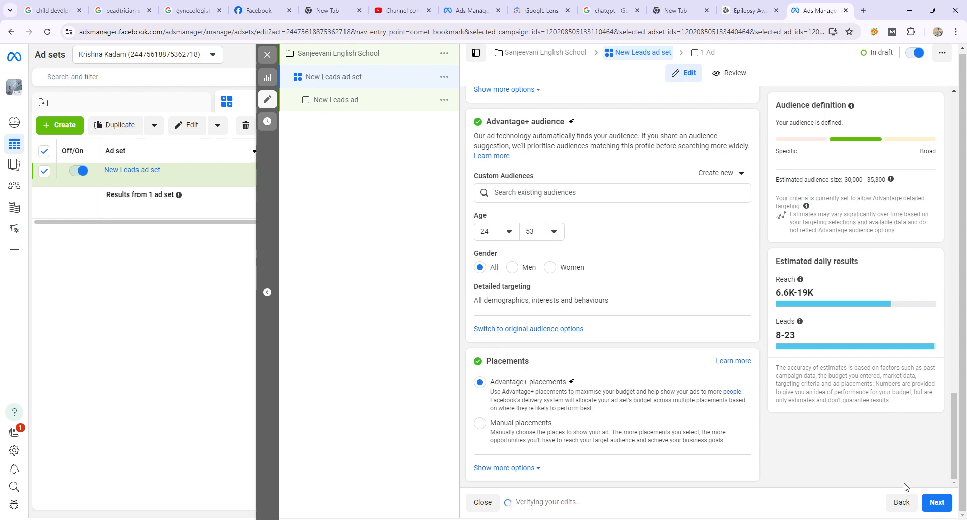
Proceed to the New Leads ad and set its format to Carousel.
left_click(932, 501)
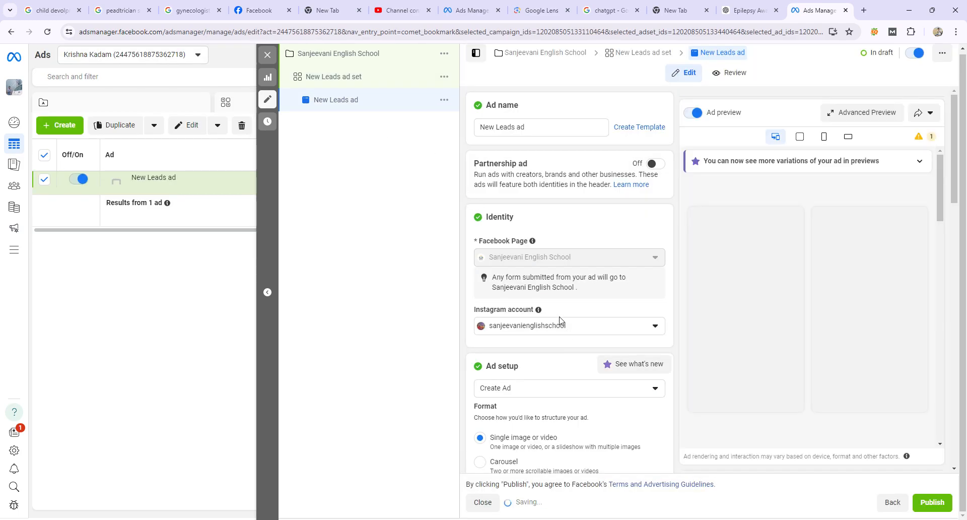
scroll(514, 362, "down", 2)
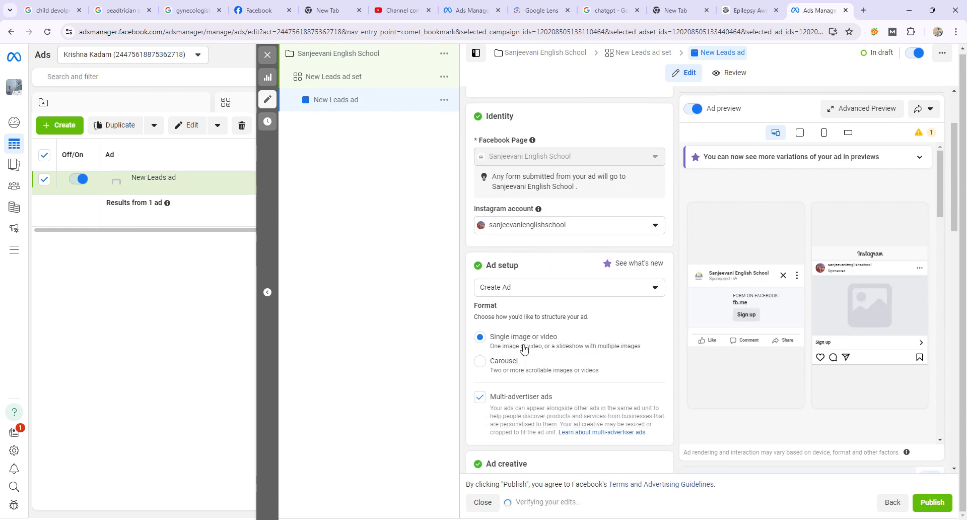
left_click(480, 360)
scroll(540, 362, "down", 2)
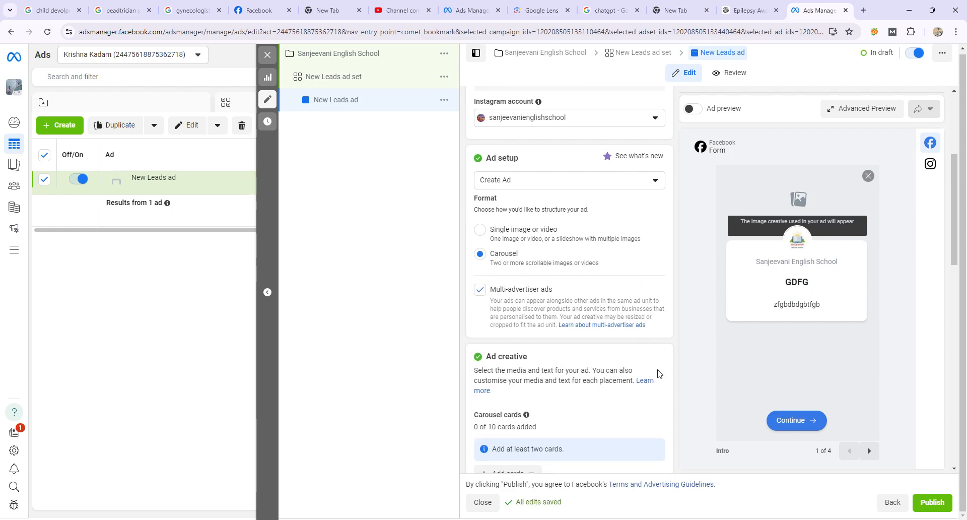
Start adding image cards to the carousel and upload the school's WhatsApp images to the media library.
scroll(547, 377, "down", 2)
left_click(511, 381)
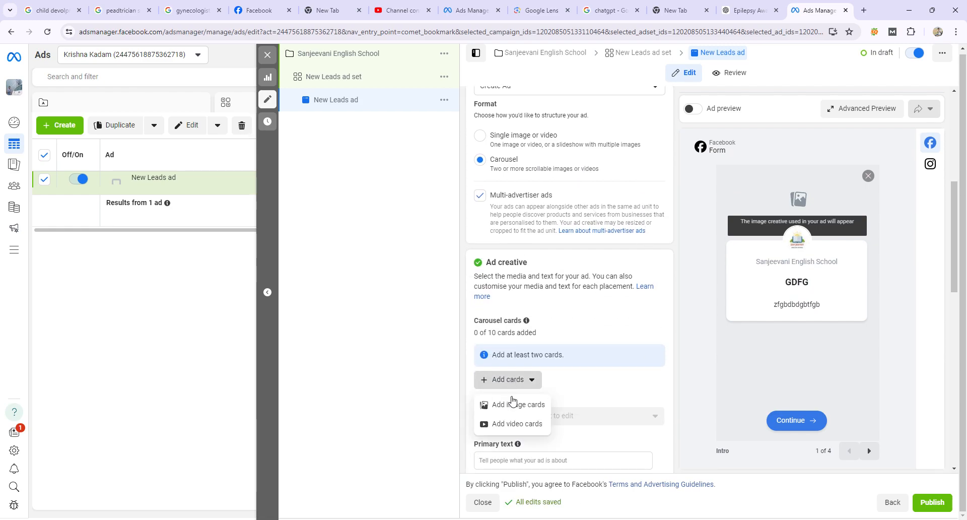
left_click(508, 406)
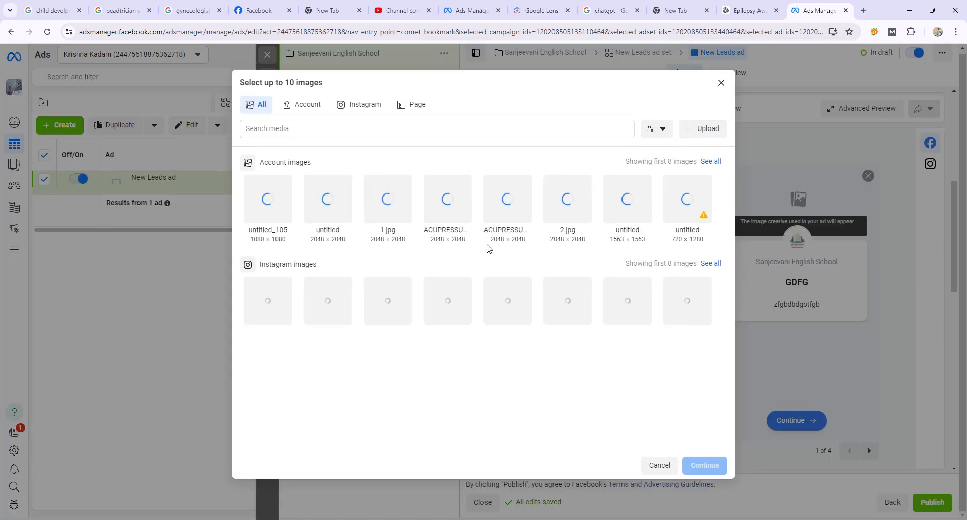
left_click(708, 131)
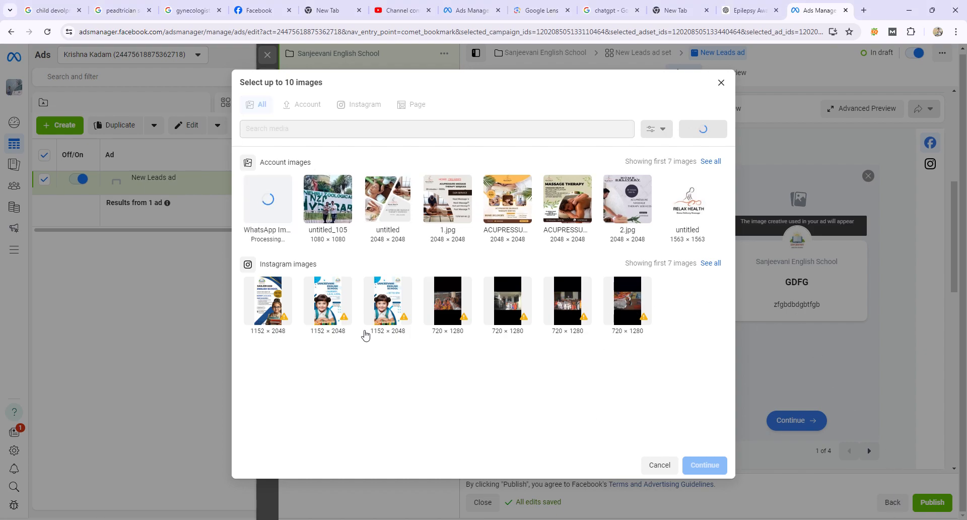
Add the first Instagram poster, the five 900 × 1600 WhatsApp images and, last, the 1600 × 1600 poster as carousel cards.
left_click(275, 304)
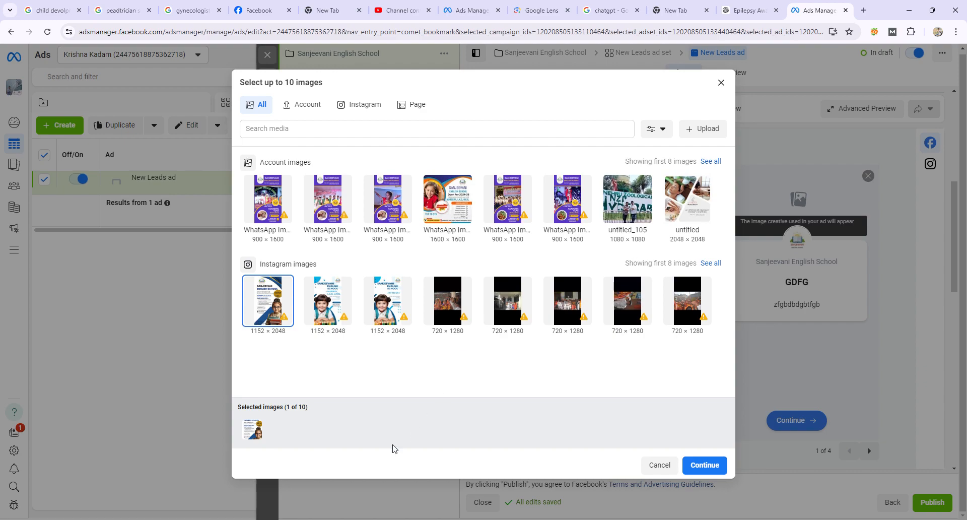
left_click(279, 202)
left_click(328, 210)
left_click(383, 208)
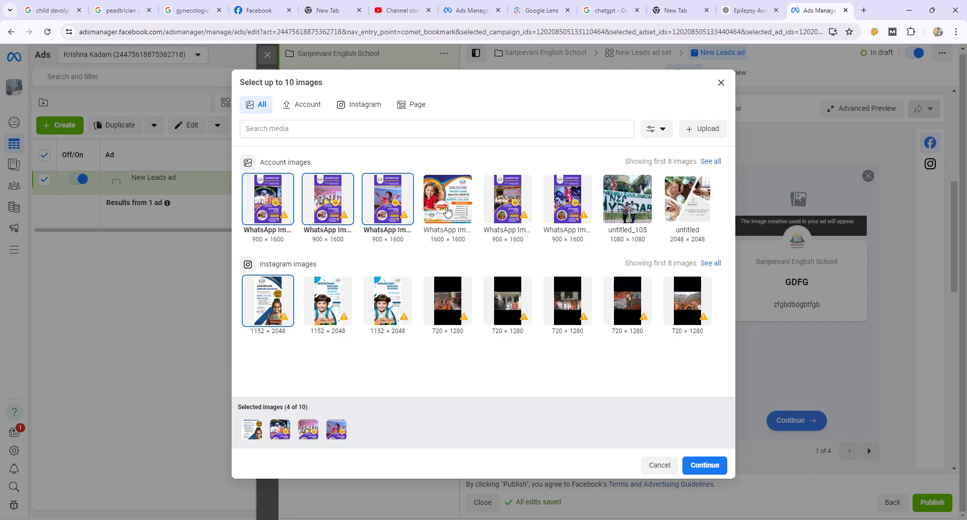
left_click(447, 211)
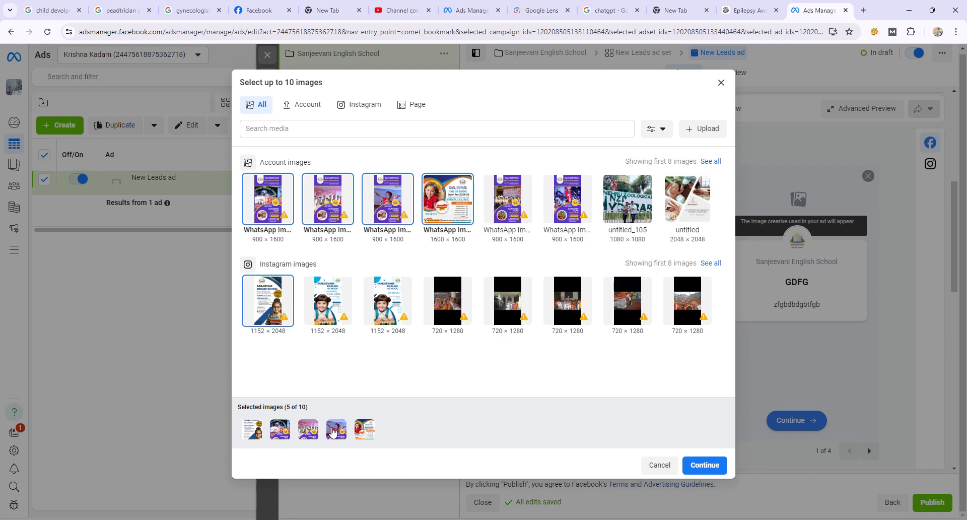
left_click(370, 424)
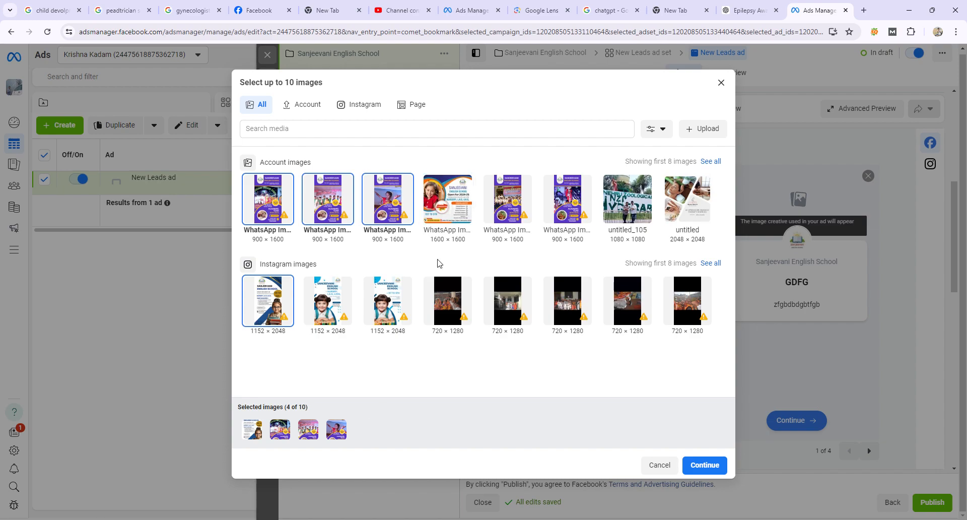
left_click(509, 207)
left_click(553, 213)
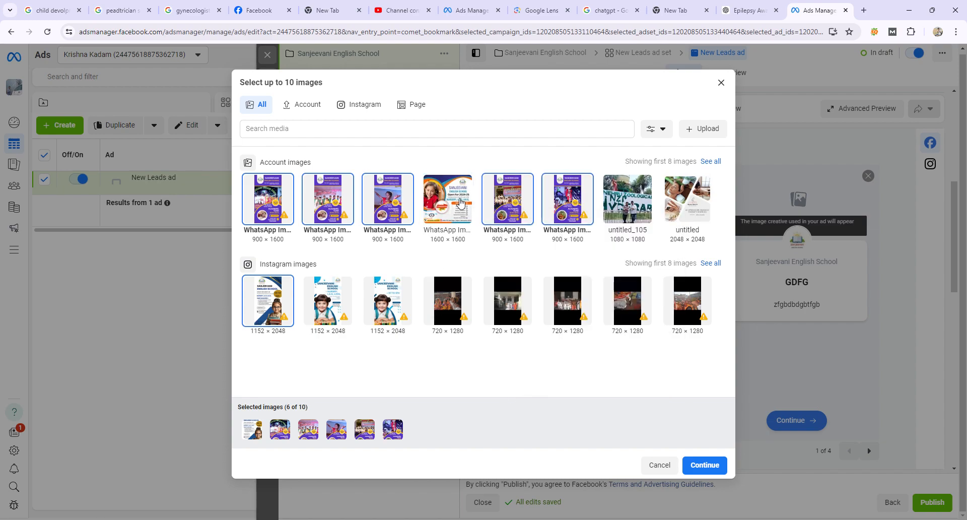
left_click(431, 214)
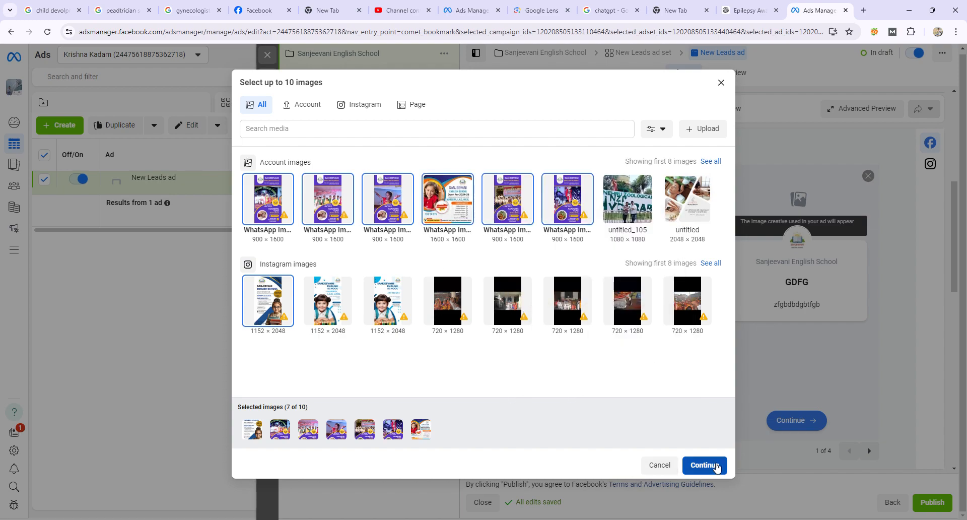
left_click(717, 467)
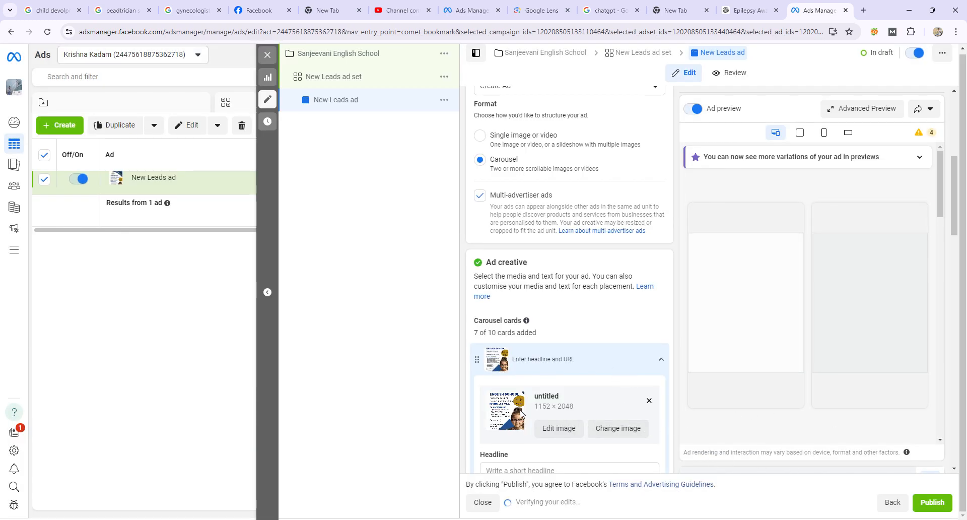
Copy the ChatGPT text from the school name through "1ST TO 5TH." into the first carousel card's headline.
scroll(512, 415, "down", 1)
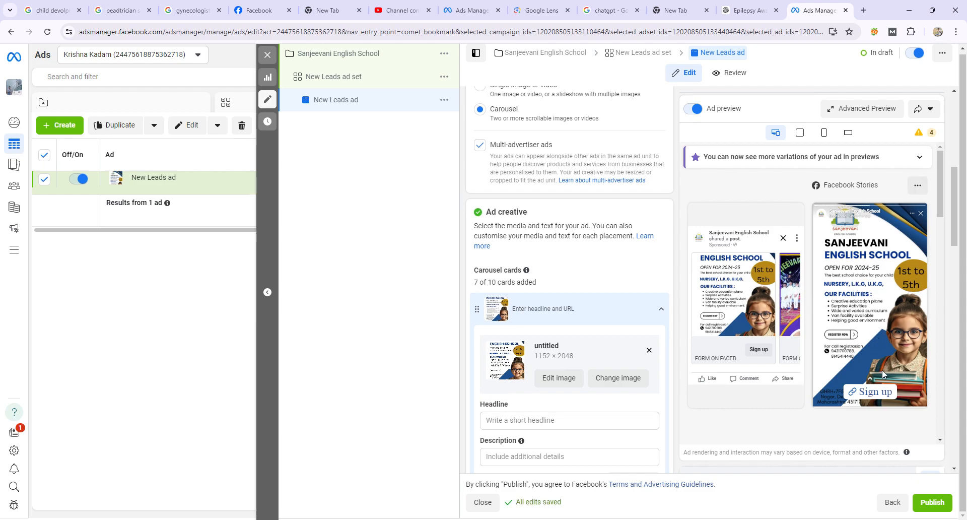
key("ctrl+shift+Tab")
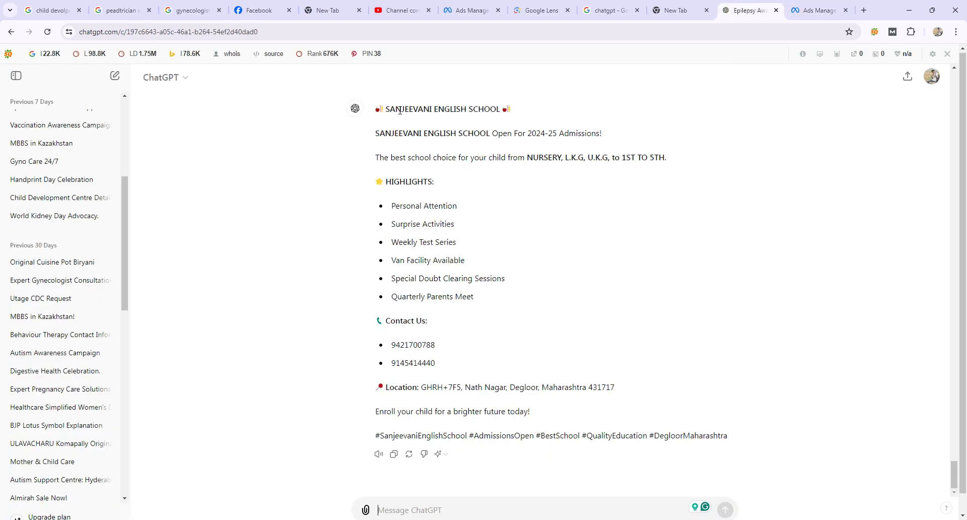
left_click_drag(369, 110, 668, 153)
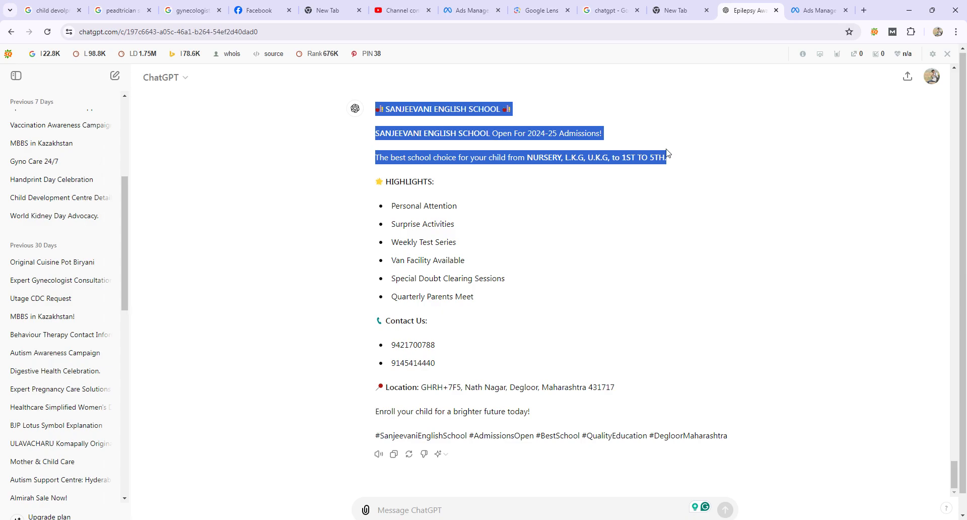
left_click(820, 10)
left_click(527, 426)
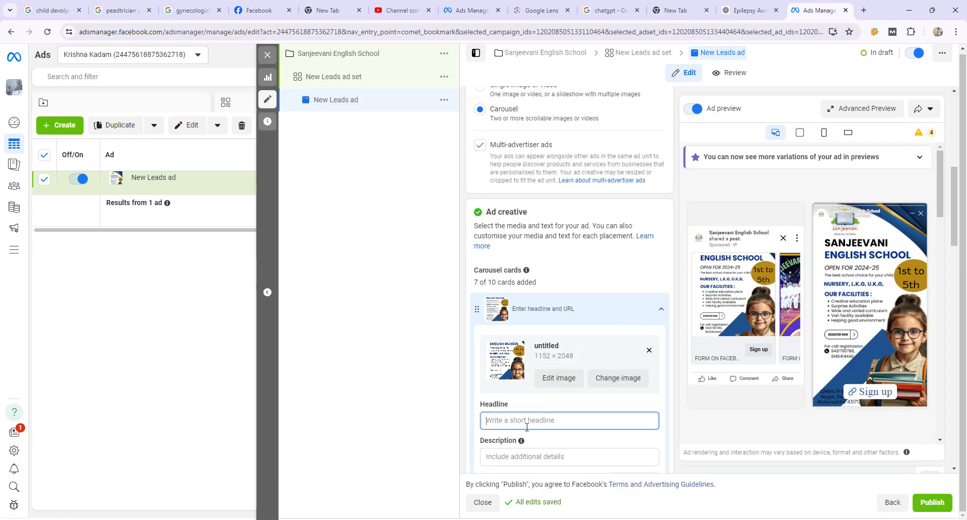
key("ctrl+v")
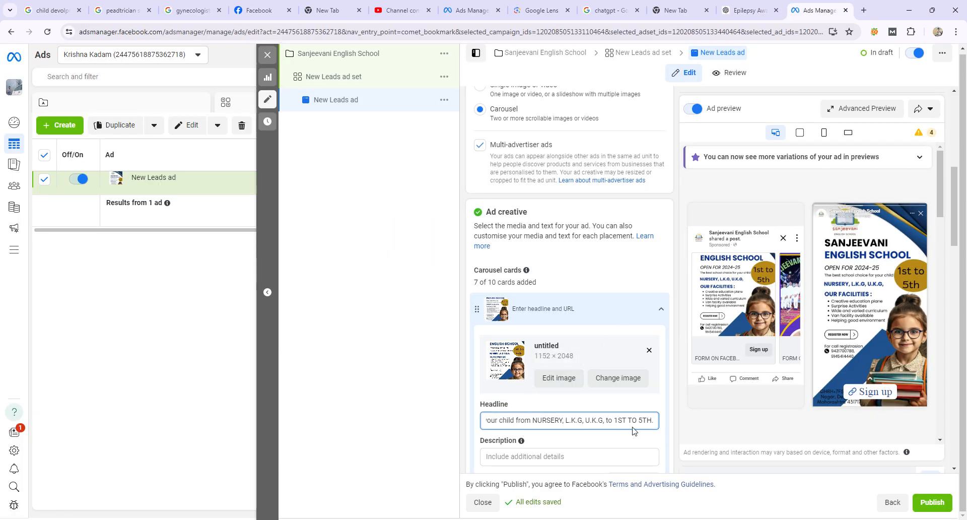
Copy the ChatGPT text from the Highlights heading through the closing hashtags into the first carousel card's description.
scroll(634, 430, "down", 3)
left_click(545, 340)
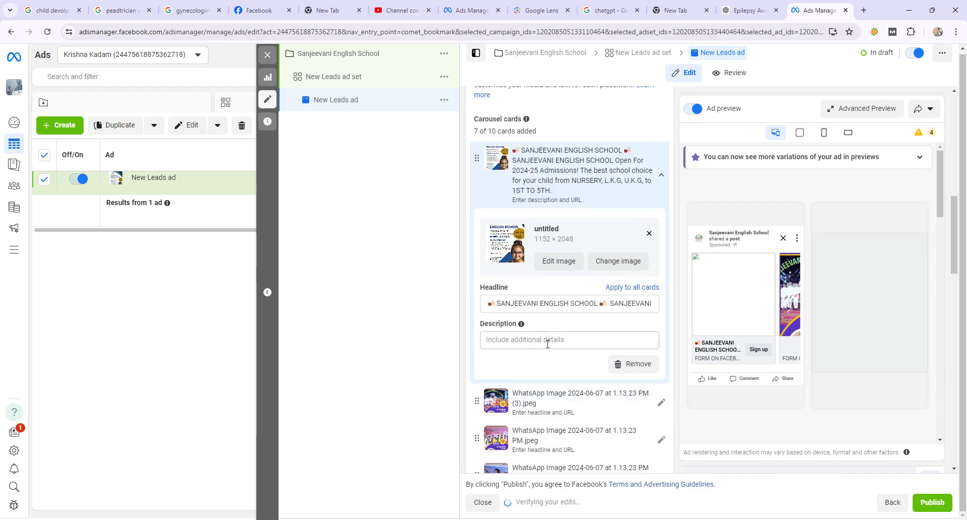
left_click(750, 10)
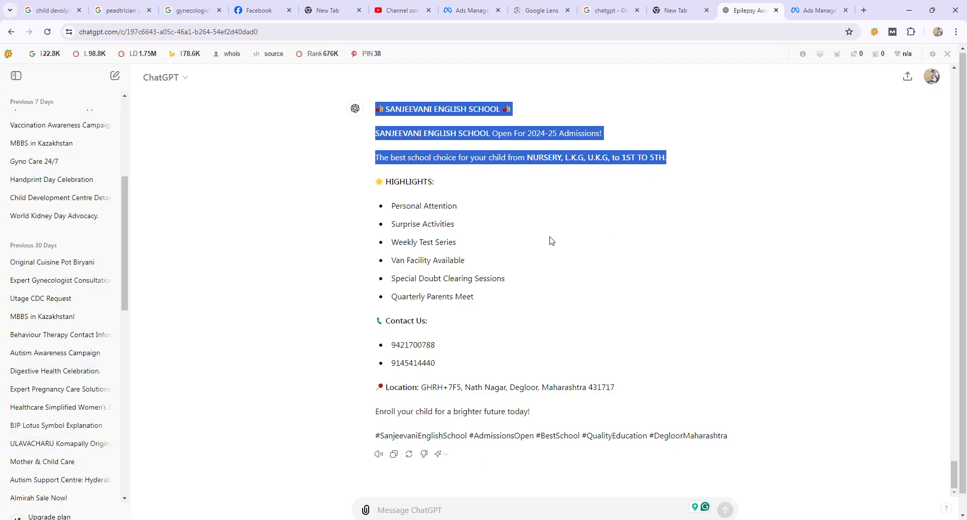
left_click_drag(375, 182, 597, 447)
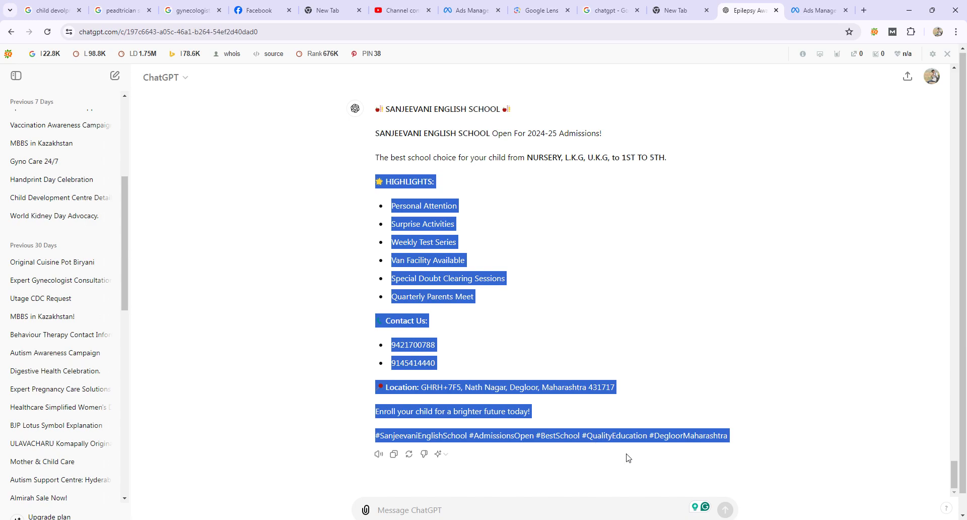
left_click(820, 10)
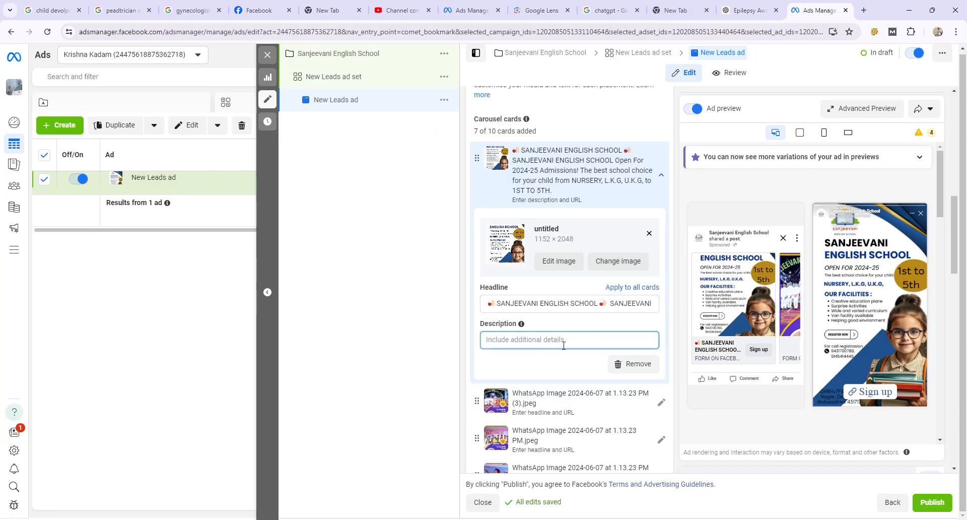
type("#BestSchool #QualityEducation #DegloorMaharashtra")
Look through the carousel cards in the Facebook Feed preview up to the last card.
scroll(524, 274, "down", 6)
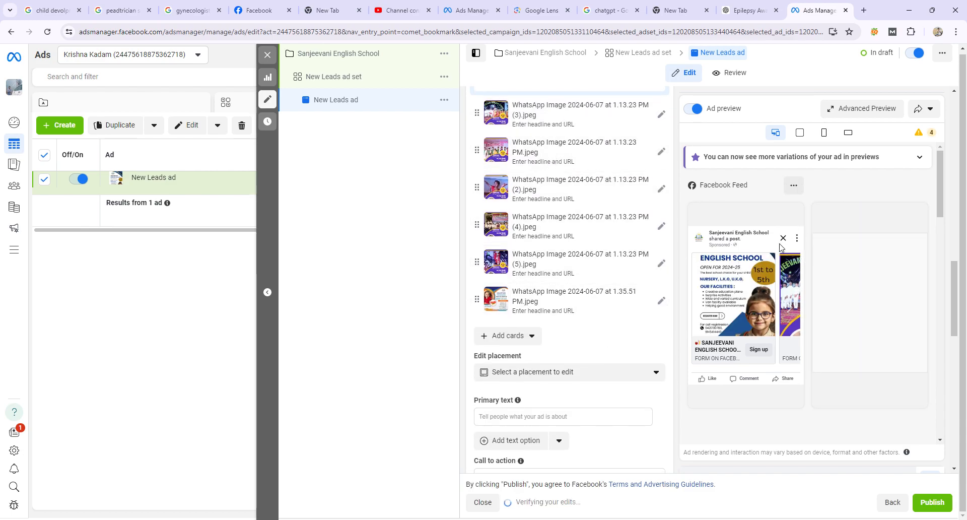
left_click(790, 309)
left_click(793, 314)
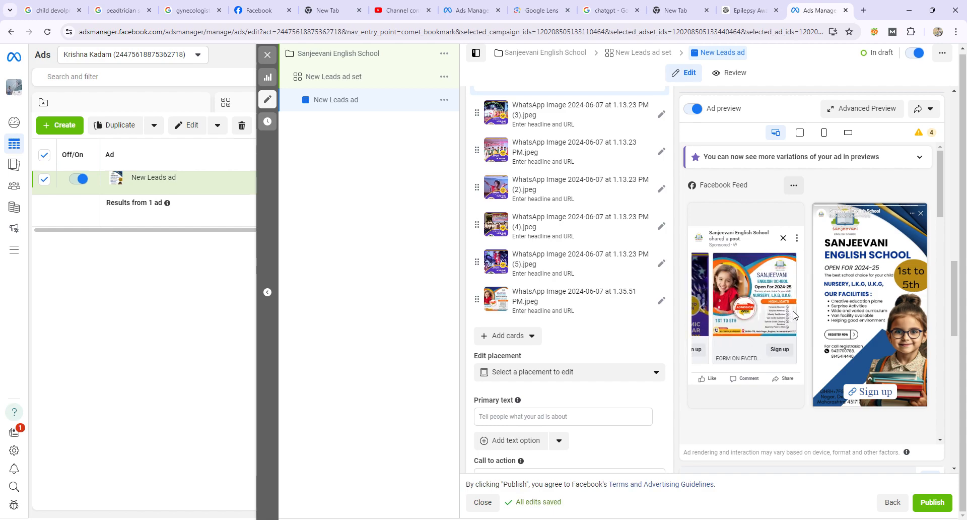
Check the call-to-action choices for the ad and keep Sign up.
scroll(583, 253, "down", 3)
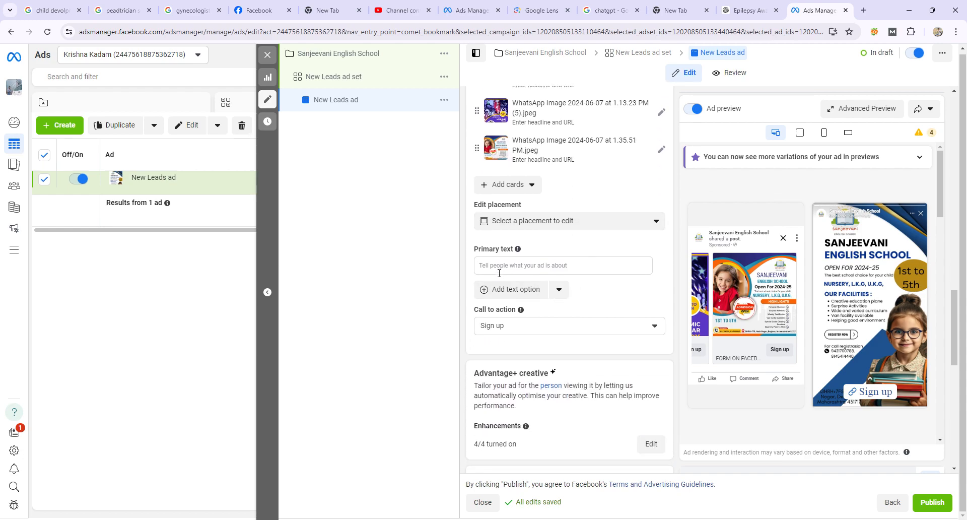
scroll(535, 266, "down", 2)
left_click(557, 225)
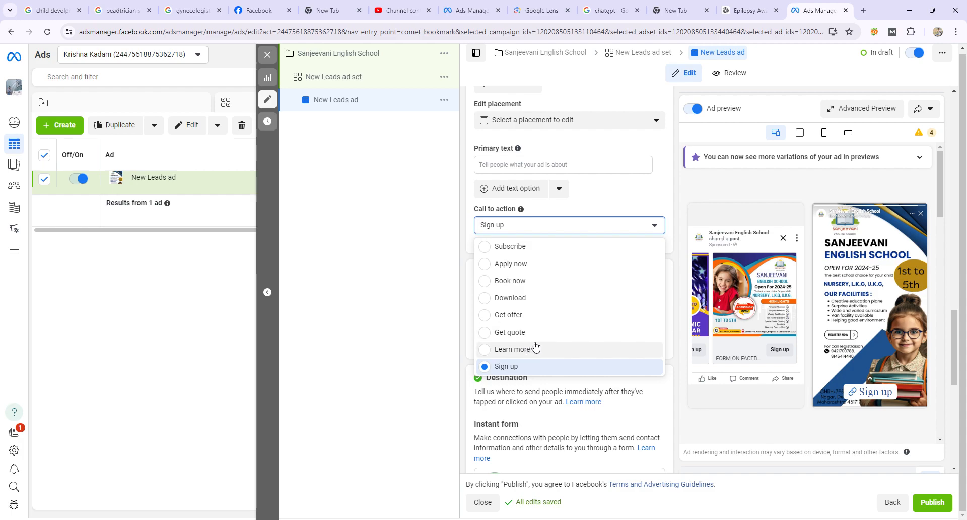
left_click(563, 372)
scroll(554, 327, "down", 3)
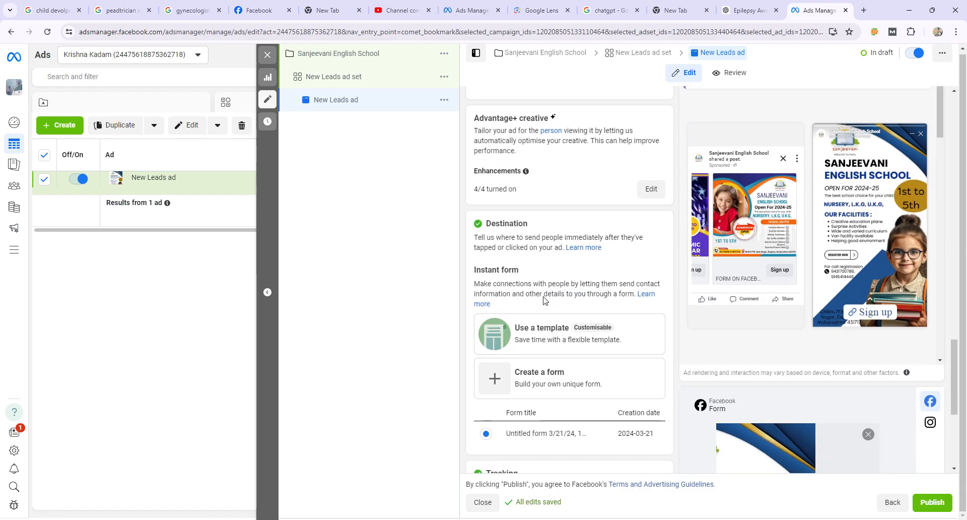
scroll(545, 300, "down", 3)
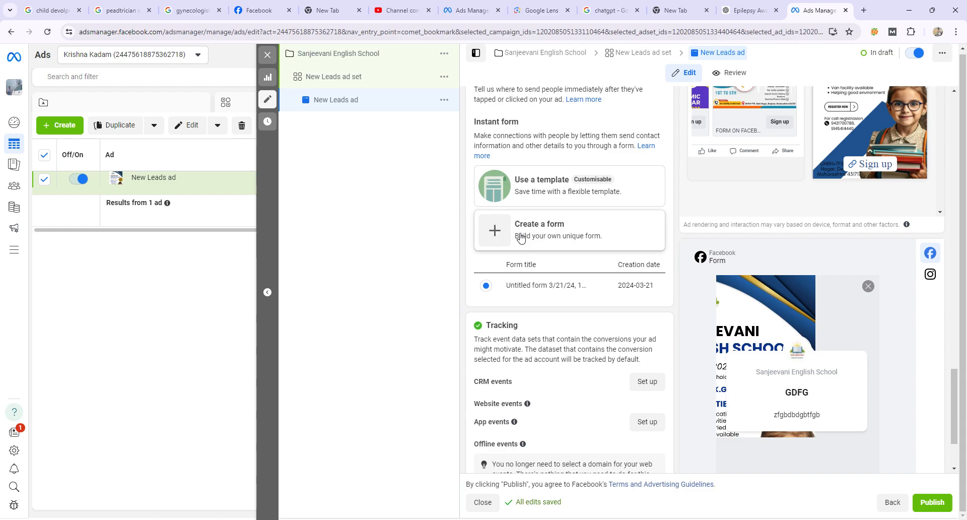
Start a new instant form, submit it empty to bring up its required fields, and look through the form's sections.
left_click(521, 236)
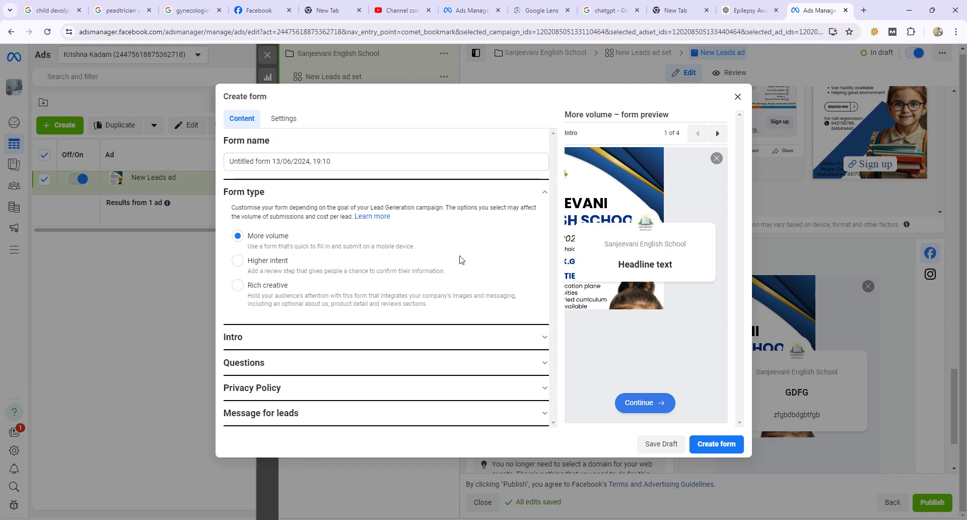
left_click(718, 442)
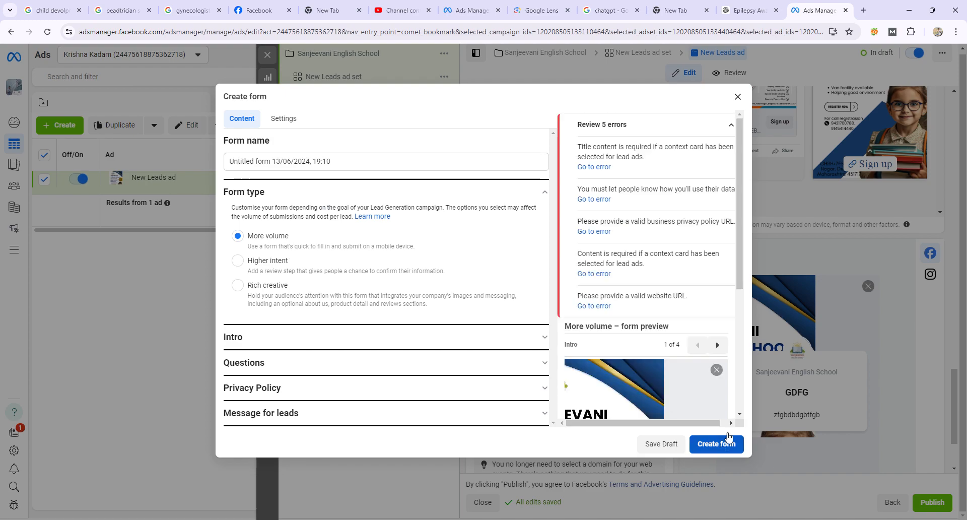
scroll(281, 287, "down", 2)
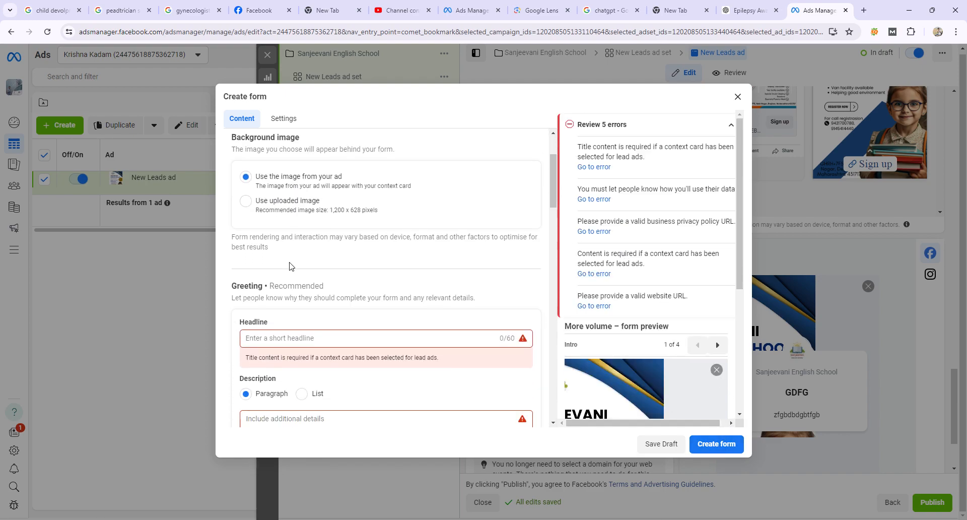
scroll(311, 240, "down", 3)
scroll(311, 240, "down", 3)
scroll(312, 252, "up", 4)
scroll(285, 234, "up", 1)
left_click(293, 289)
type("⭐ HIGHLIGHTS:  Personal Attention Surprise Activities Weekl")
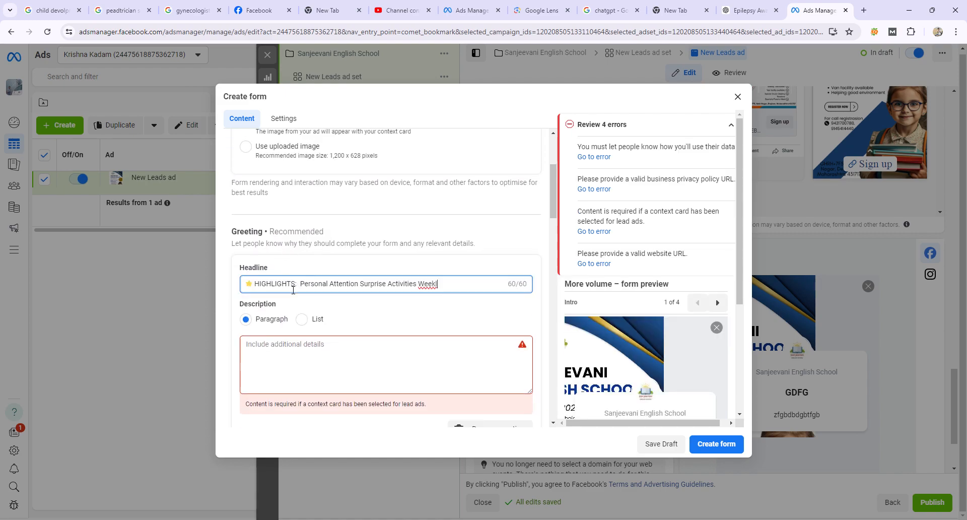
left_click_drag(467, 288, 230, 274)
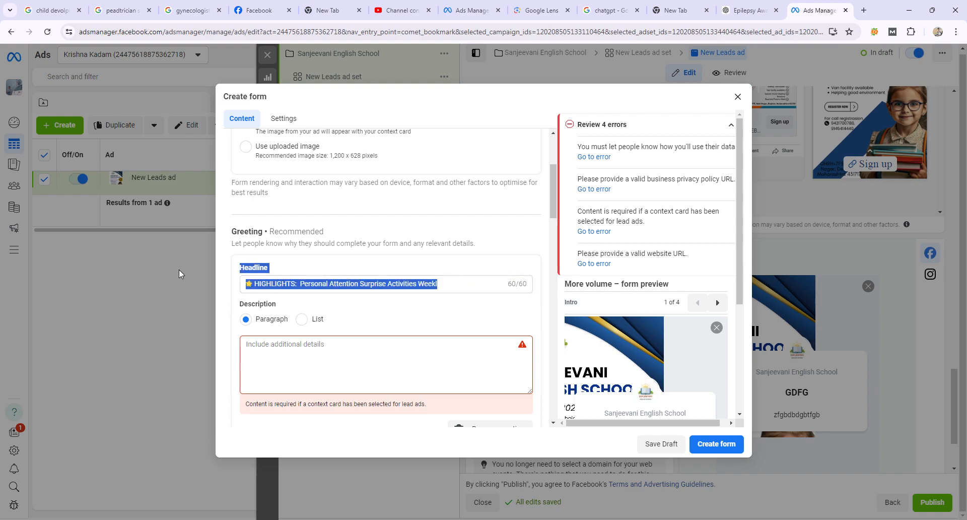
left_click(295, 285)
key("BackSpace")
key("BackSpace")
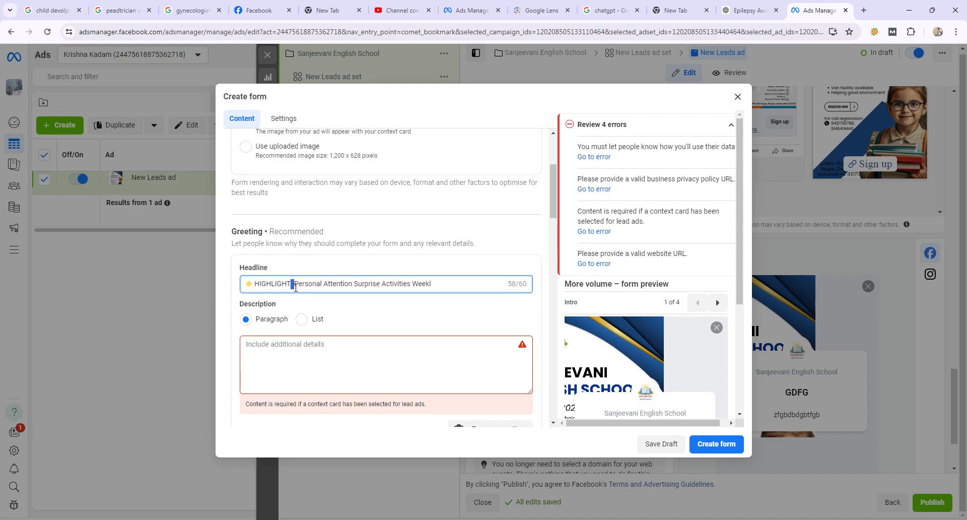
key("ctrl+a")
key("BackSpace")
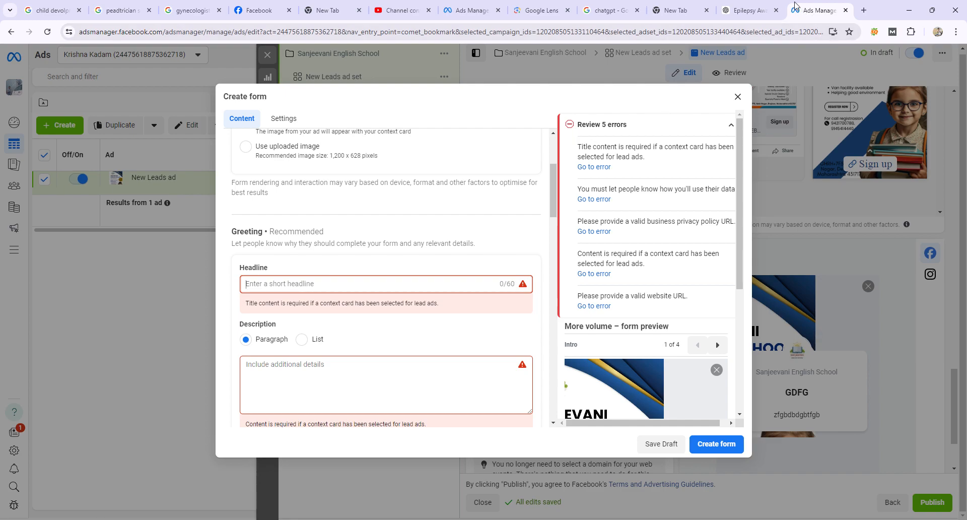
Copy the "SANJEEVANI ENGLISH SCHOOL" title line with its emojis from ChatGPT into the form greeting's headline.
left_click(762, 5)
left_click_drag(375, 110, 535, 108)
key("ctrl+c")
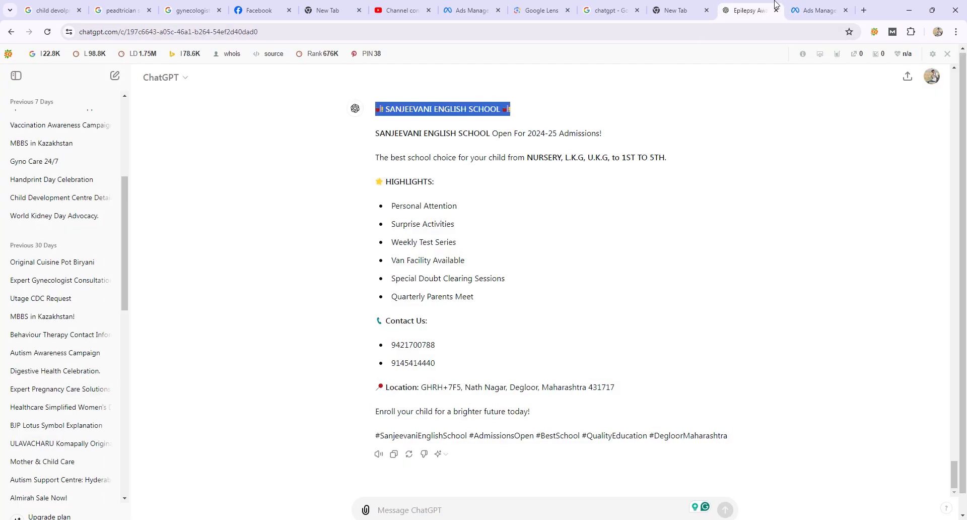
left_click(797, 6)
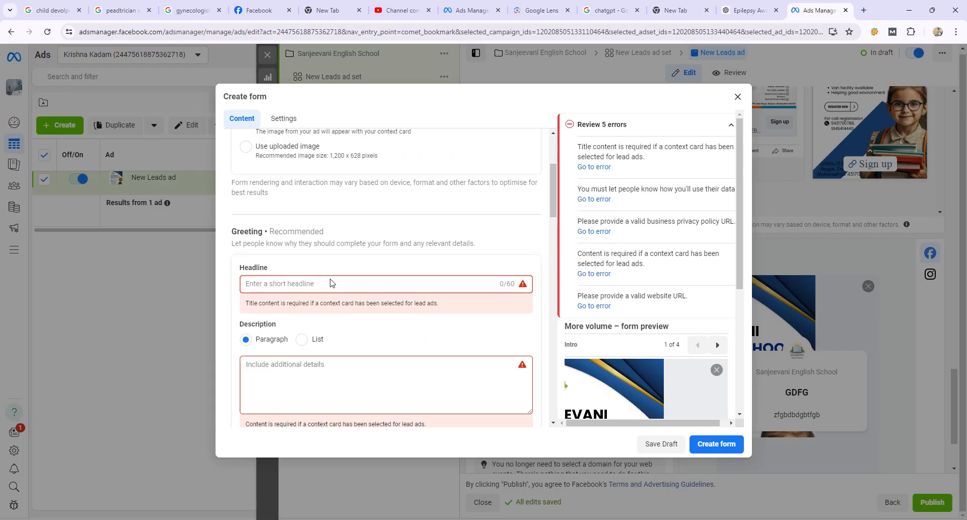
key("ctrl+v")
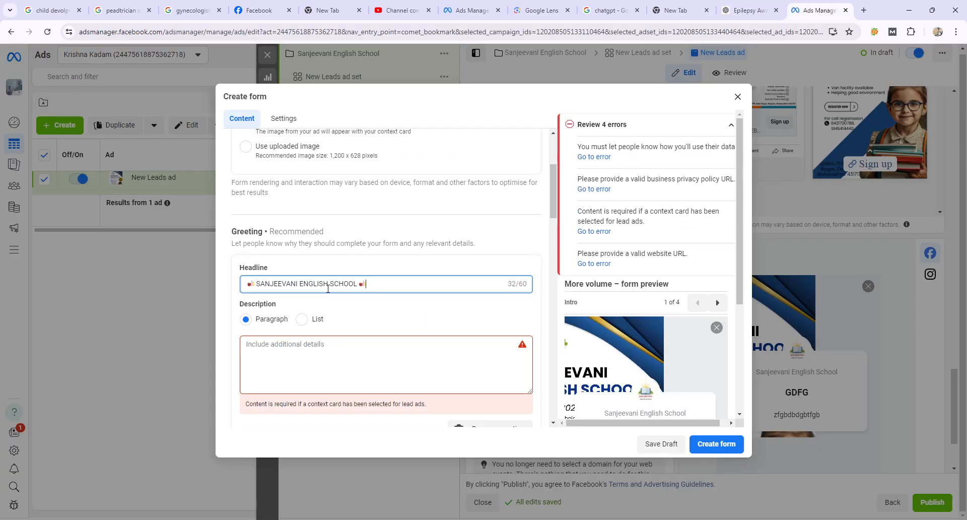
Copy the ChatGPT text from "SANJEEVANI ENGLISH SCHOOL Open For 2024-25 Admissions!" through "1ST TO 5TH" into the greeting's paragraph description.
left_click(749, 11)
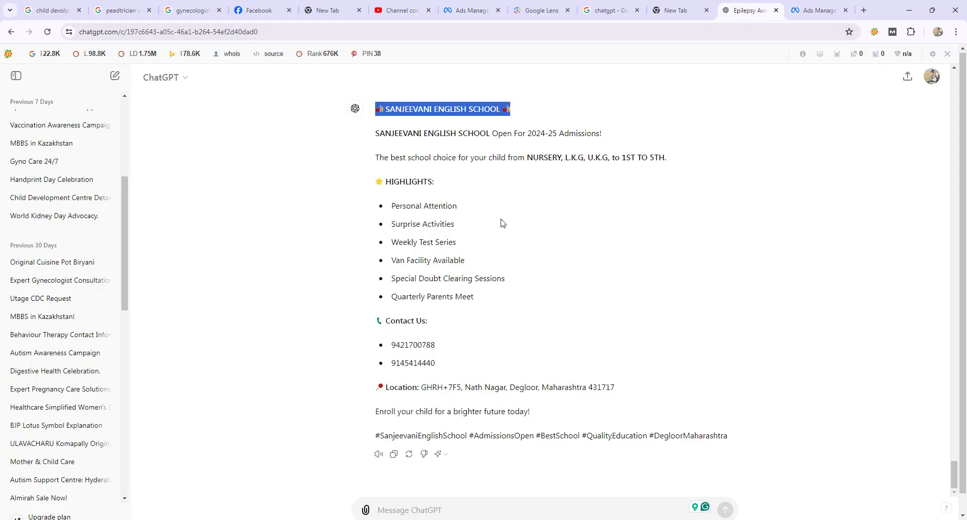
left_click_drag(375, 132, 670, 165)
key("ctrl+c")
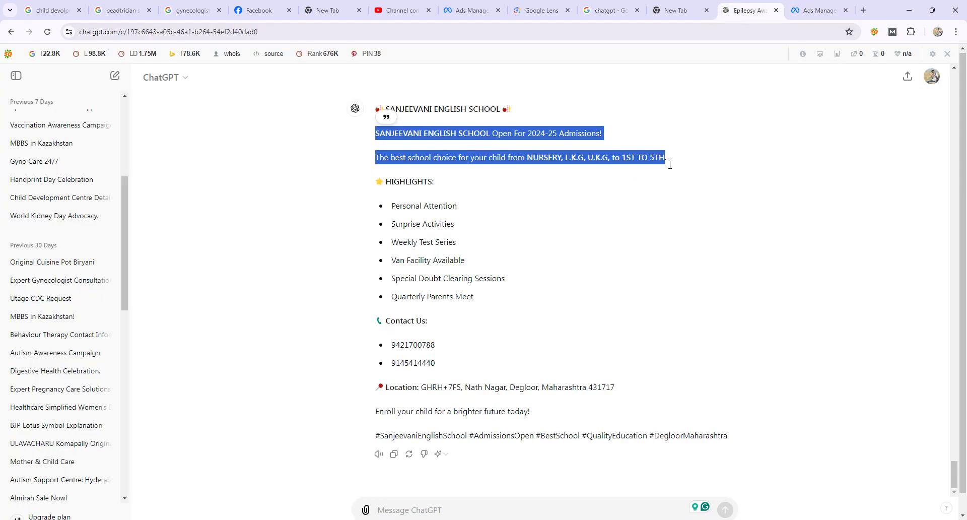
left_click(819, 10)
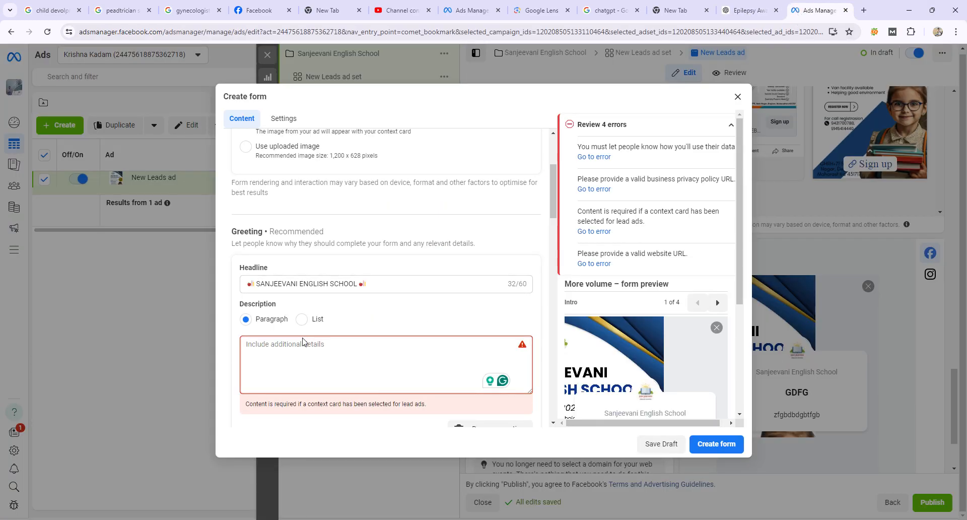
left_click(295, 351)
key("ctrl+v")
Add a Multiple Choice question to the form's custom questions.
scroll(504, 363, "down", 4)
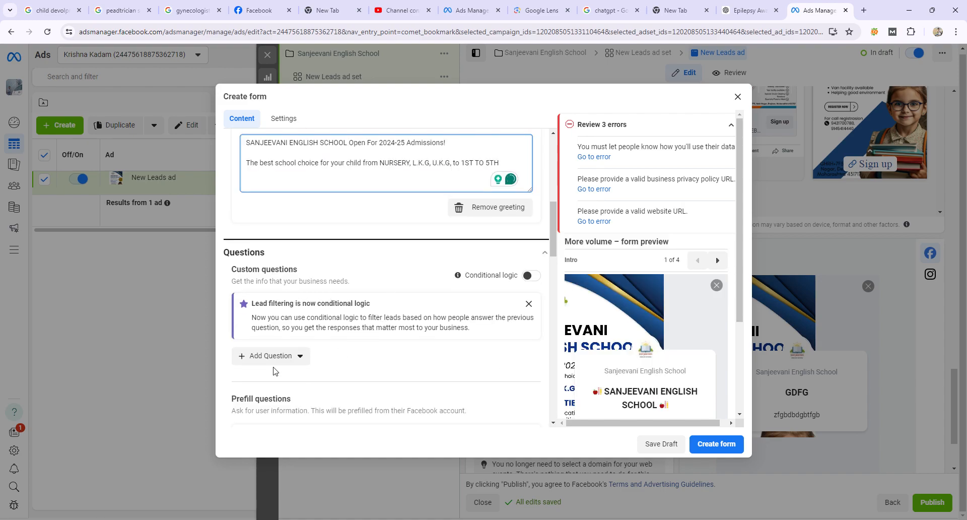
left_click(271, 356)
scroll(317, 287, "down", 2)
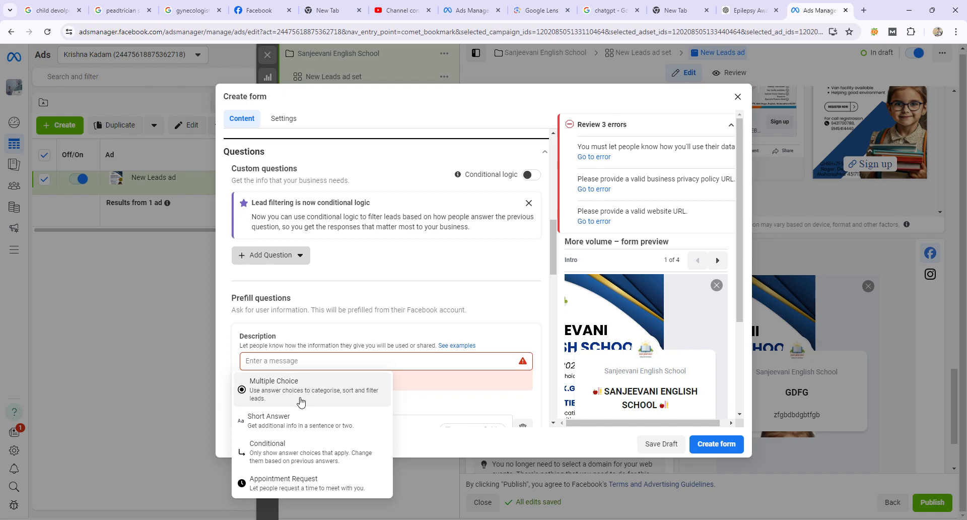
left_click(300, 401)
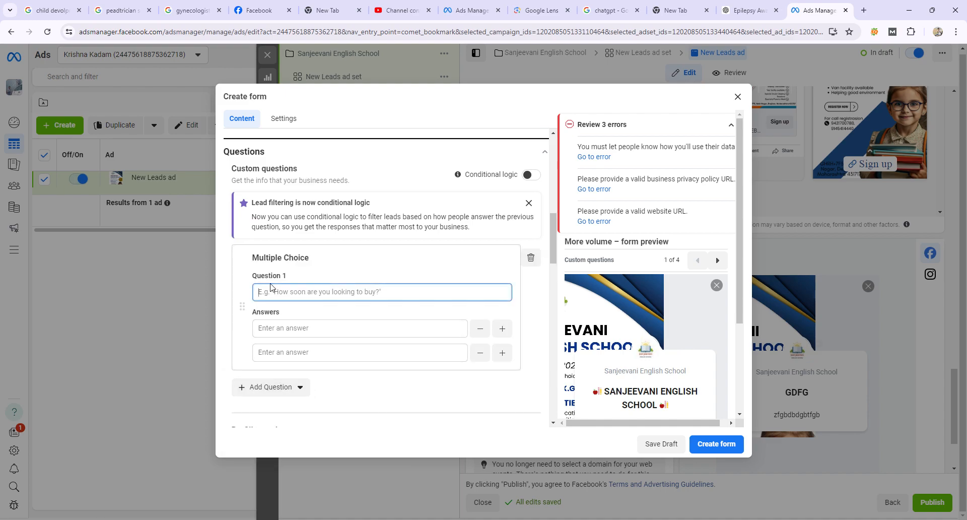
Fill the prefill questions' description with the same copied admissions text, ending in "1ST TO 5TH".
scroll(289, 333, "down", 4)
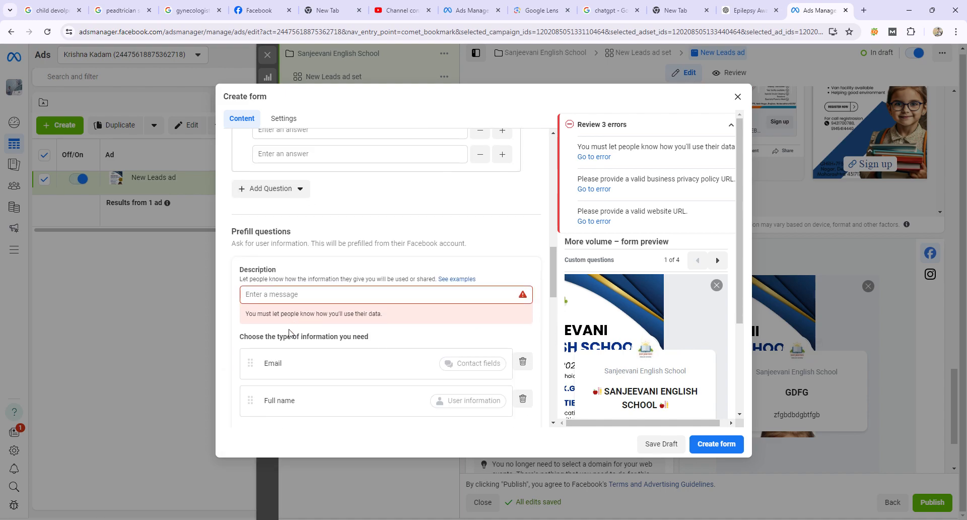
left_click(308, 298)
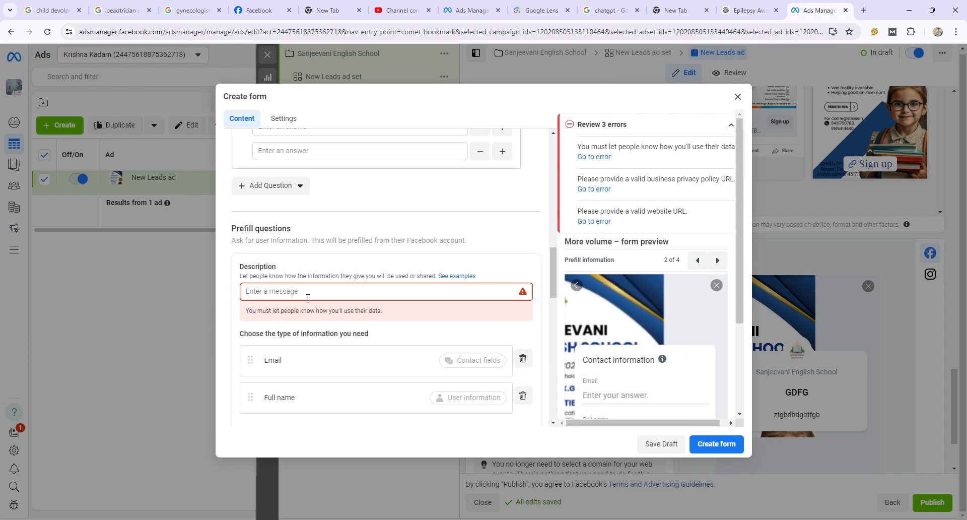
key("ctrl+v")
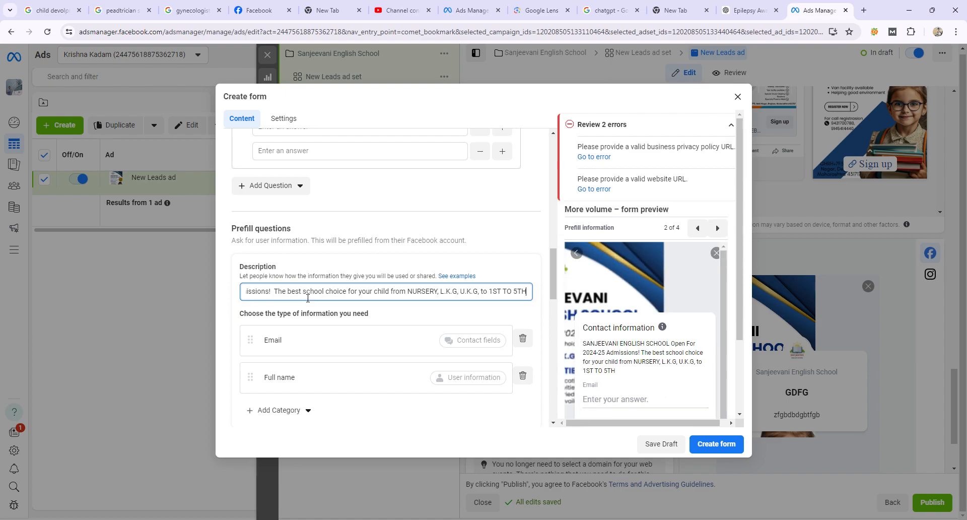
Add the Phone number contact field to the prefill questions and remove the Email field.
scroll(394, 381, "down", 3)
left_click(280, 259)
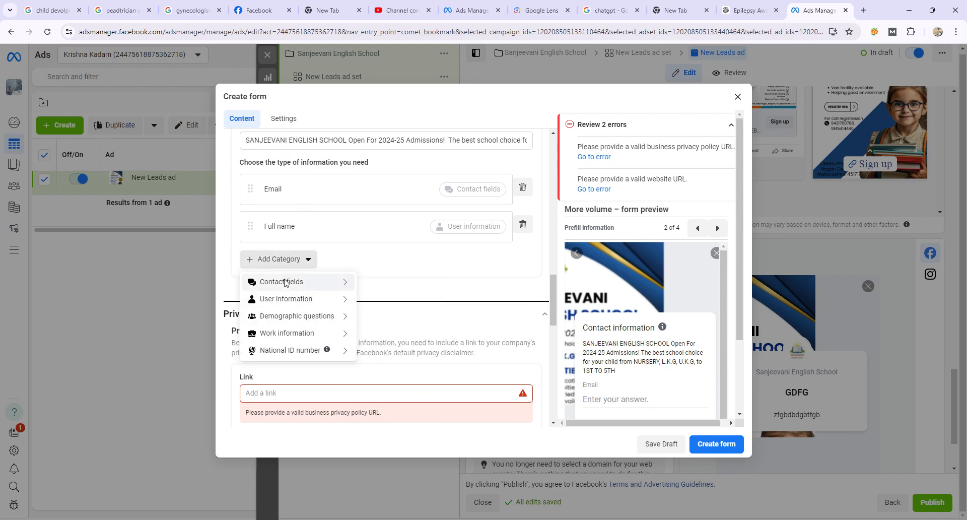
mouse_move(289, 283)
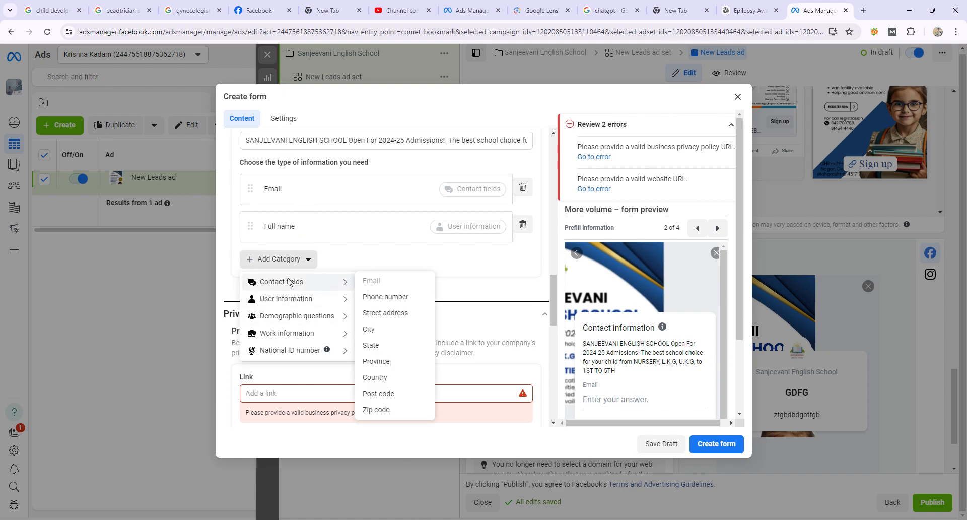
left_click(383, 297)
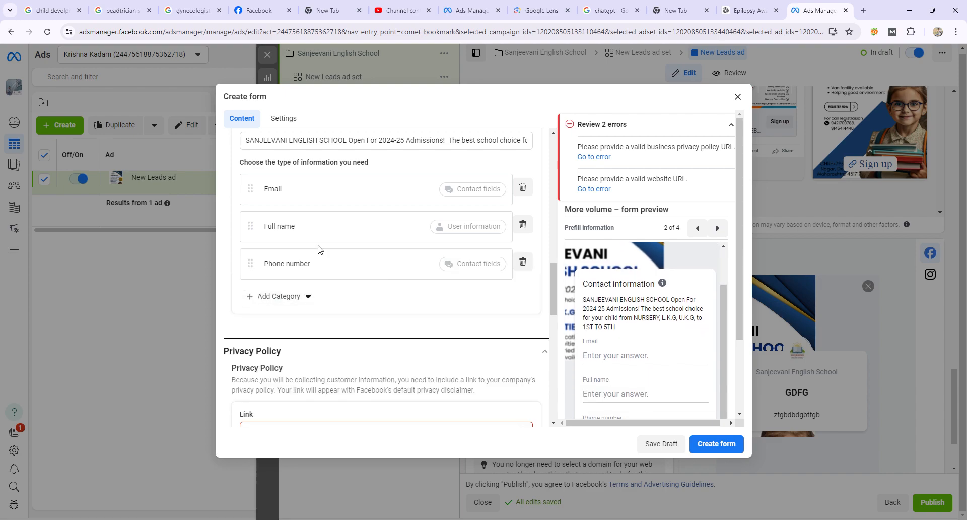
left_click(522, 187)
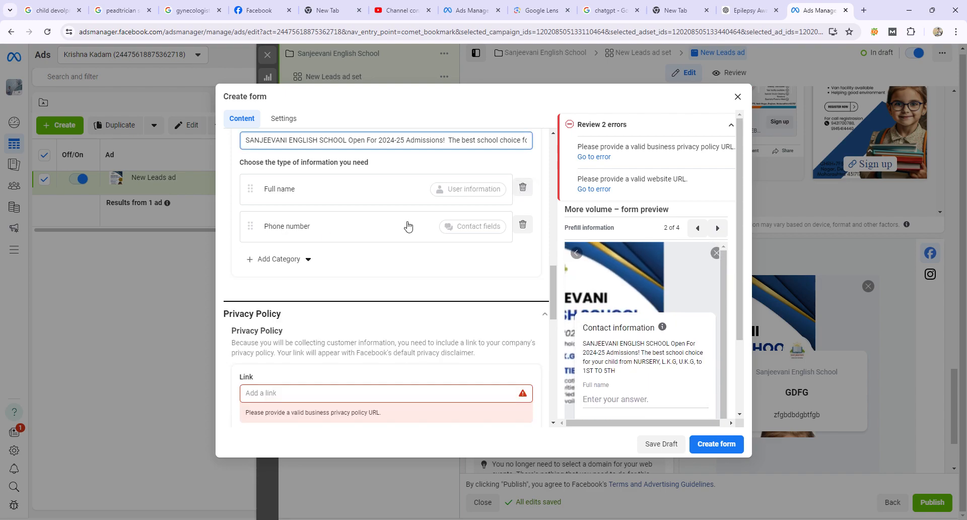
Check the form's message for leads, switch to YouTube Studio and copy the shareable link of the 1:19 video "Sanjeevani English School Degloor ||".
scroll(301, 245, "up", 1)
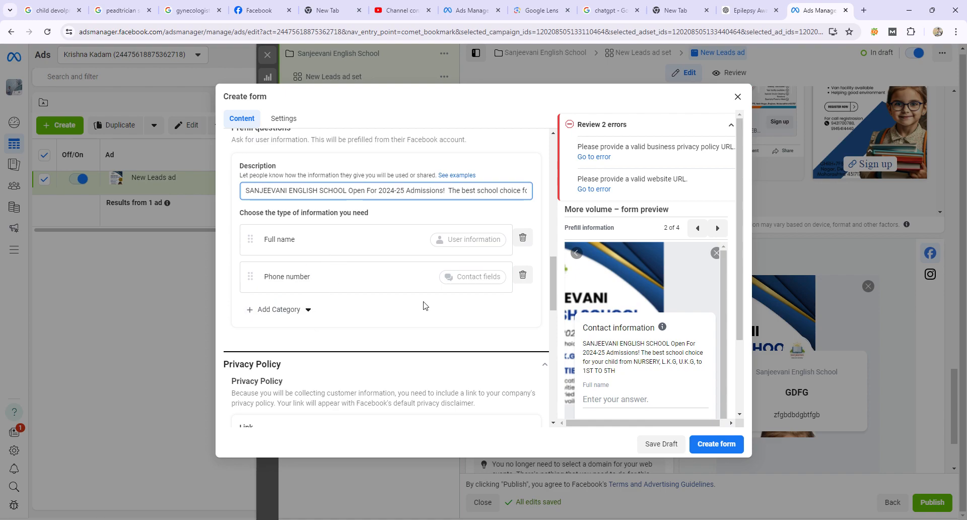
scroll(281, 345, "down", 5)
scroll(266, 304, "down", 4)
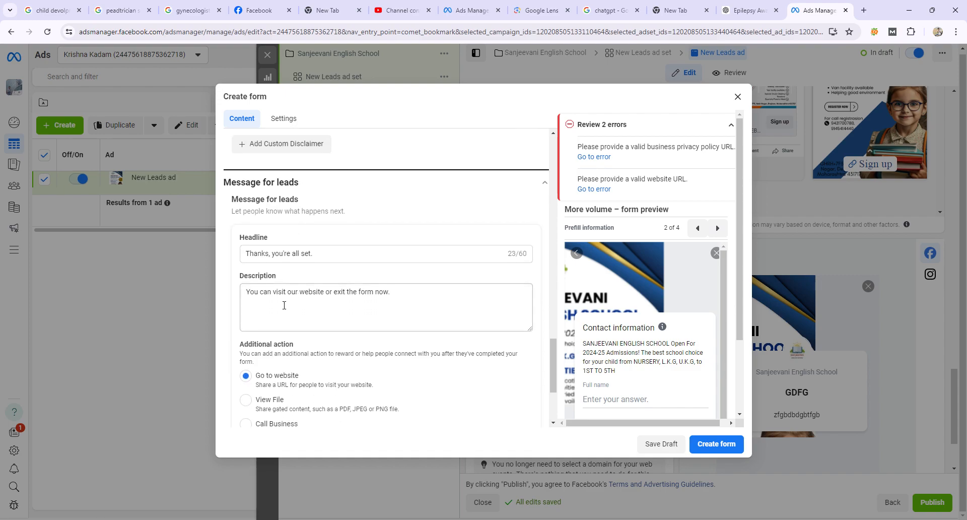
scroll(296, 302, "down", 2)
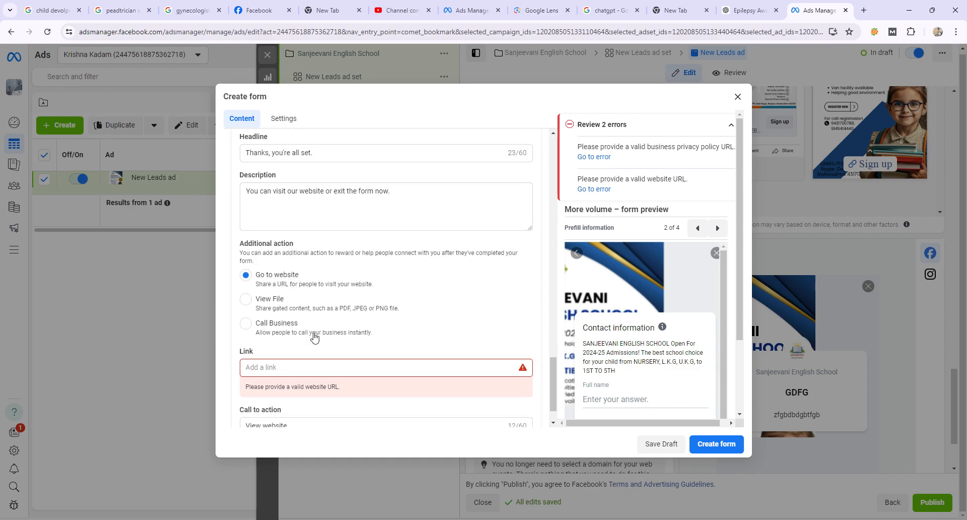
scroll(292, 310, "down", 1)
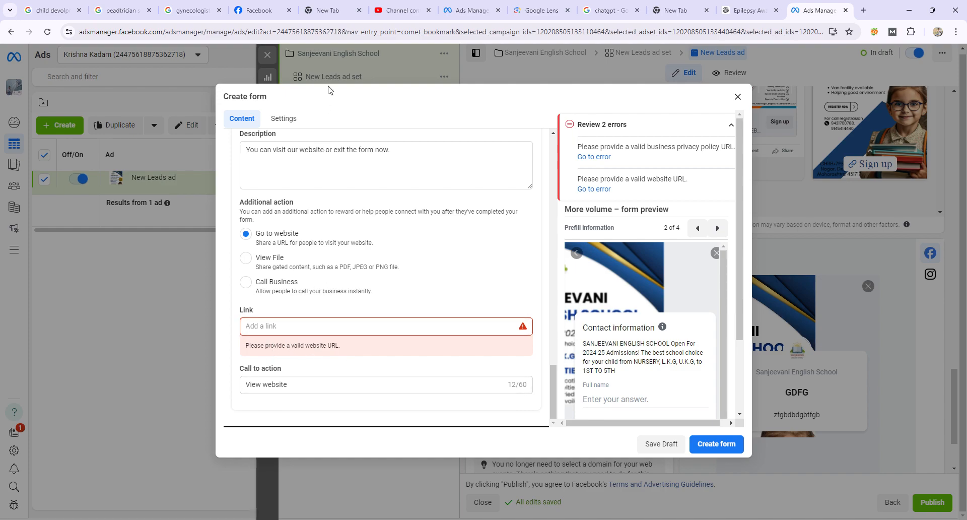
left_click(390, 11)
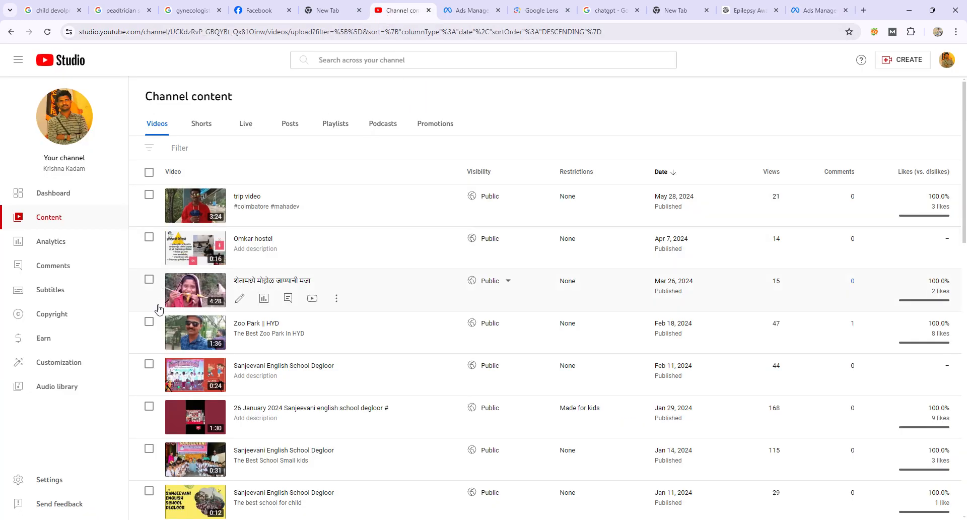
scroll(201, 327, "down", 4)
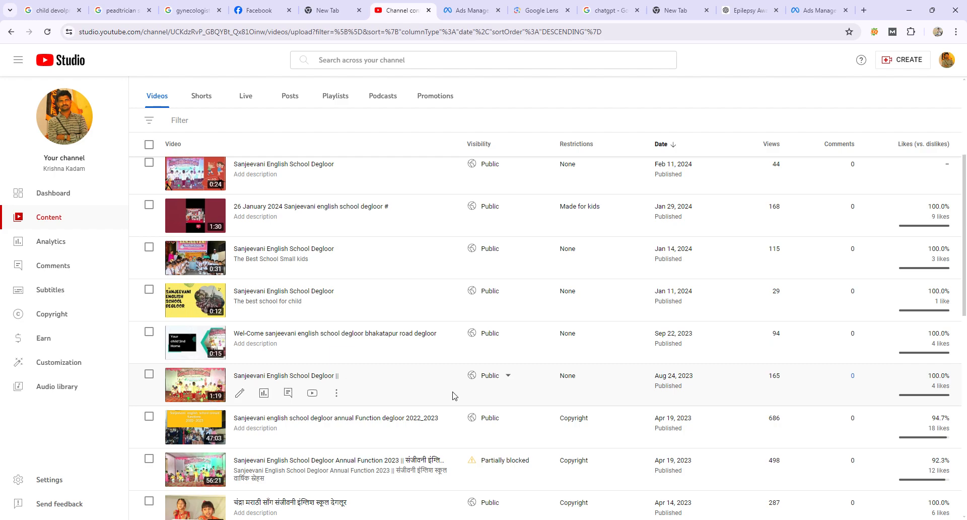
left_click(336, 392)
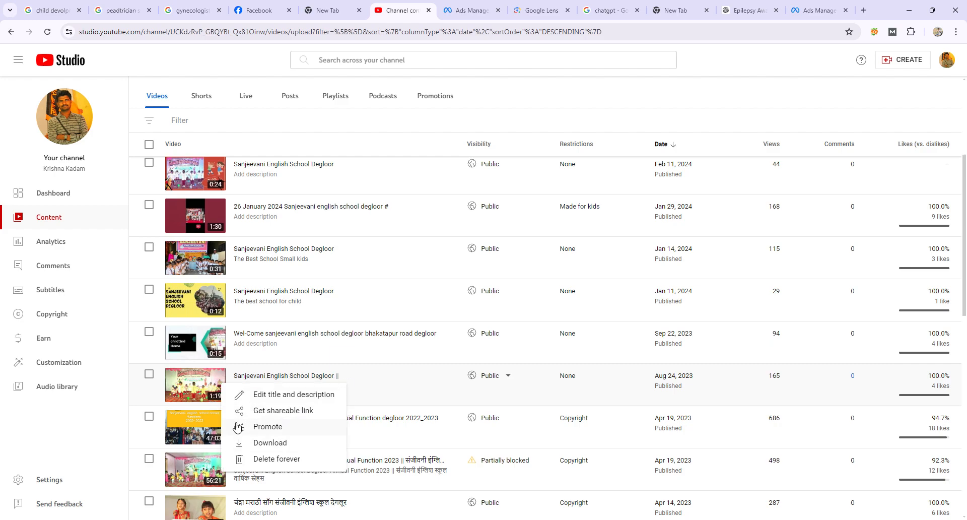
left_click(275, 410)
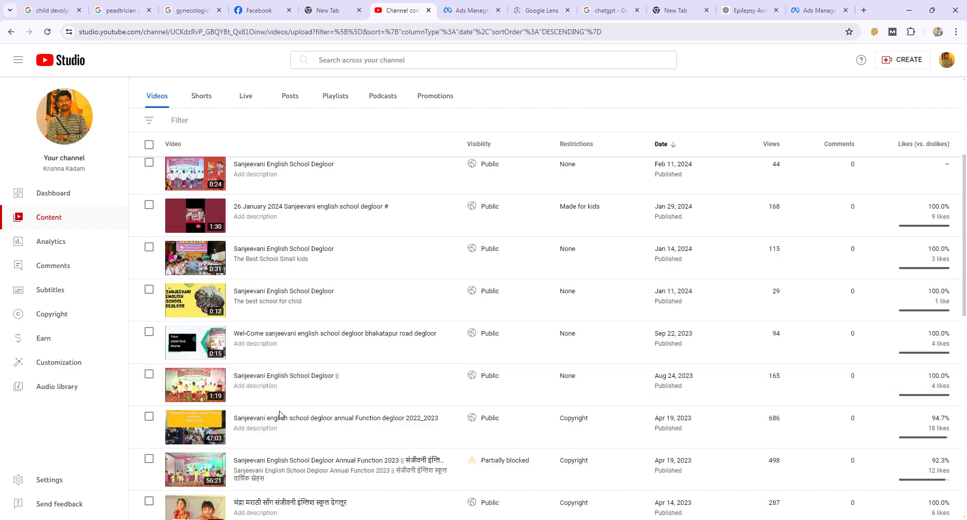
Back in Ads Manager, paste the YouTube link as the Go to website link in the message for leads and try to create the form.
left_click(817, 10)
left_click(324, 327)
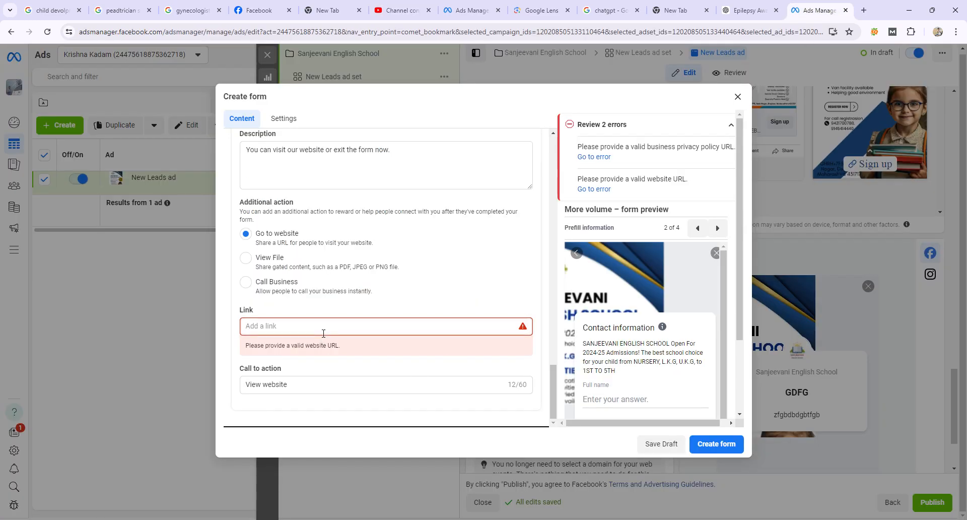
key("ctrl+v")
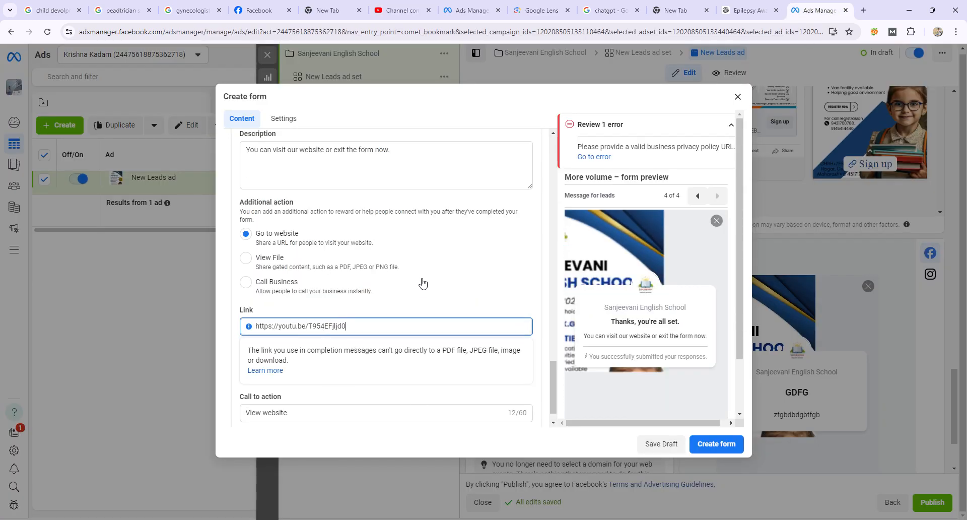
scroll(422, 284, "down", 1)
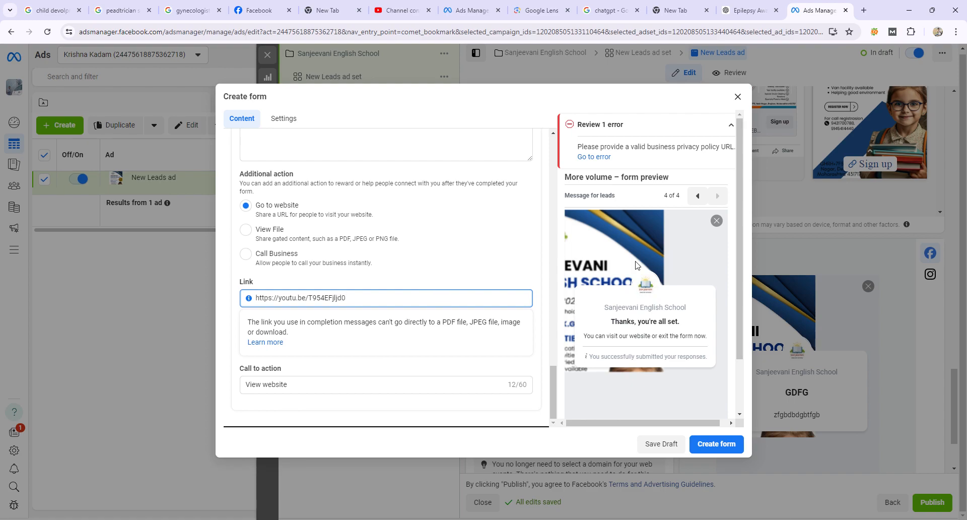
left_click(717, 444)
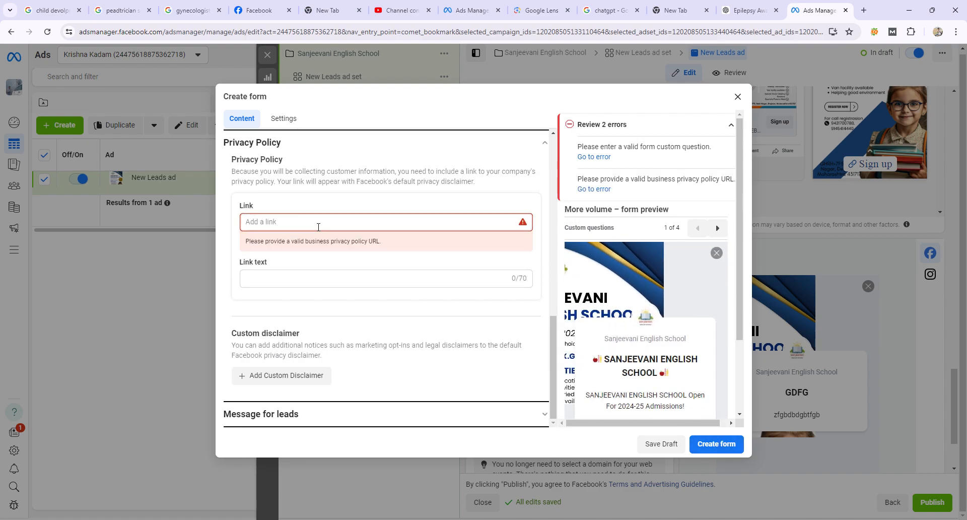
Paste the copied YouTube video link as the form's privacy policy link and try to create the form.
left_click(318, 227)
key("ctrl+v")
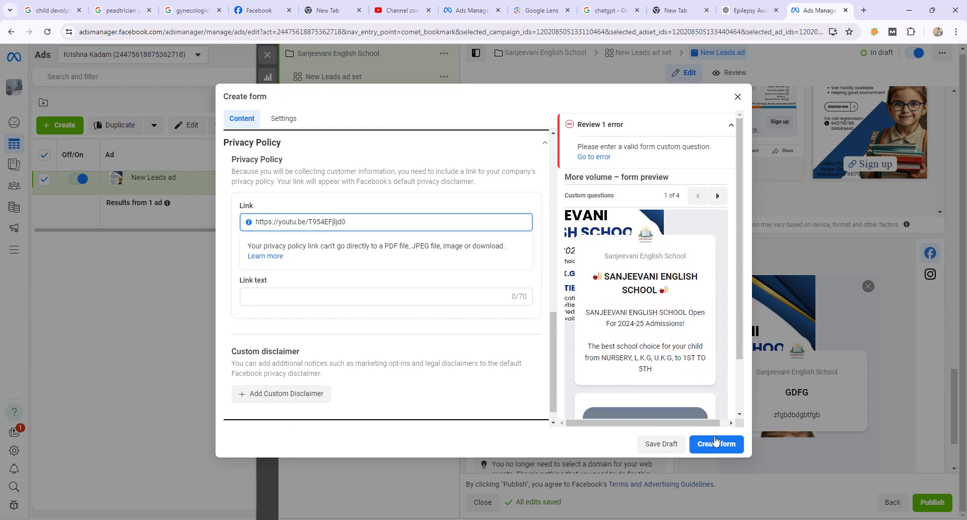
left_click(716, 442)
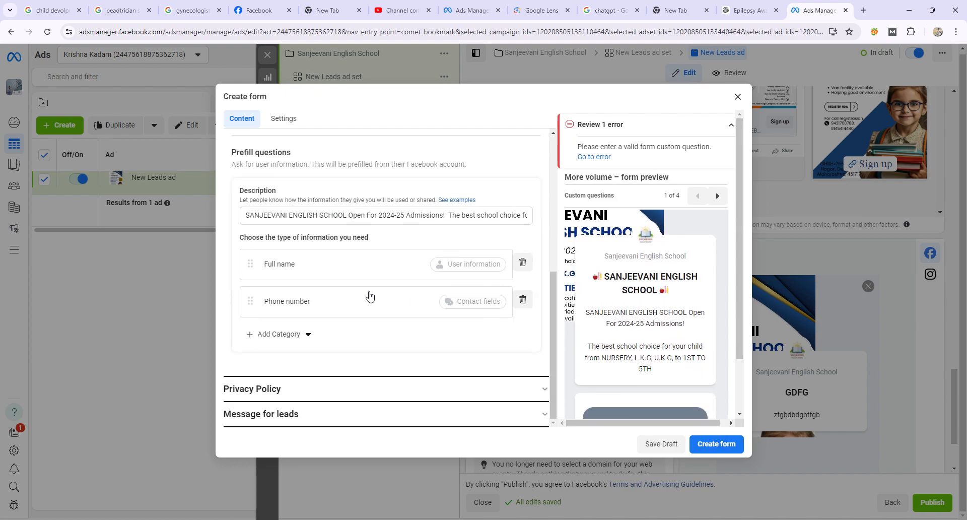
left_click(721, 448)
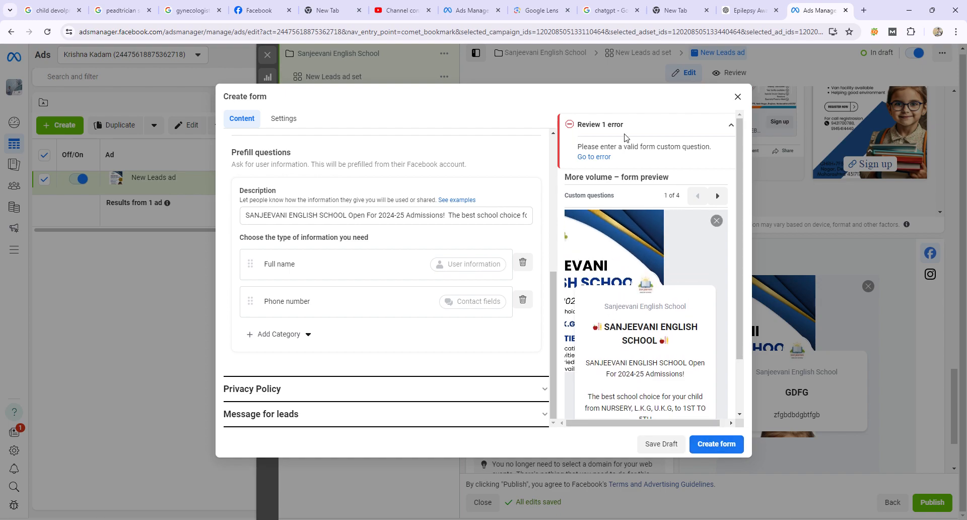
Go to the custom question error, delete the empty multiple-choice question Q1 and create the form.
left_click(603, 157)
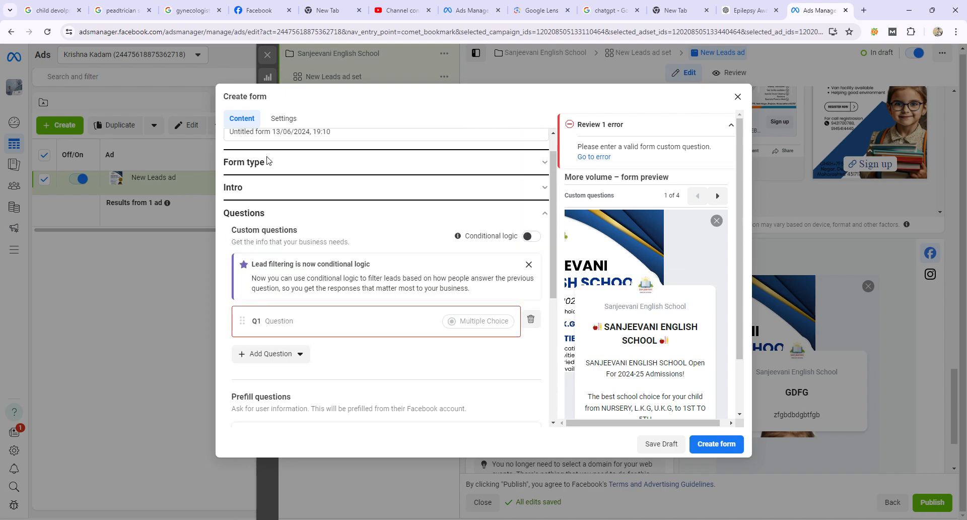
left_click(530, 348)
scroll(514, 336, "down", 3)
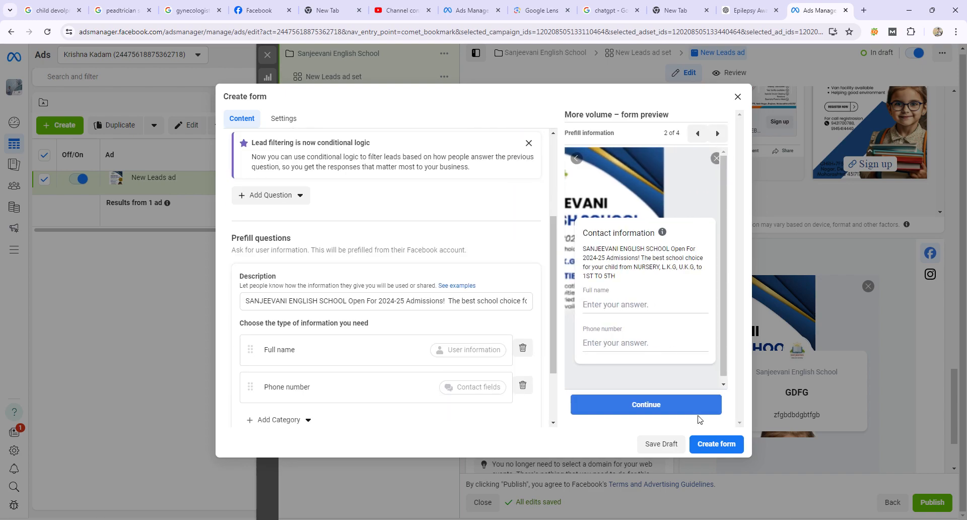
left_click(723, 444)
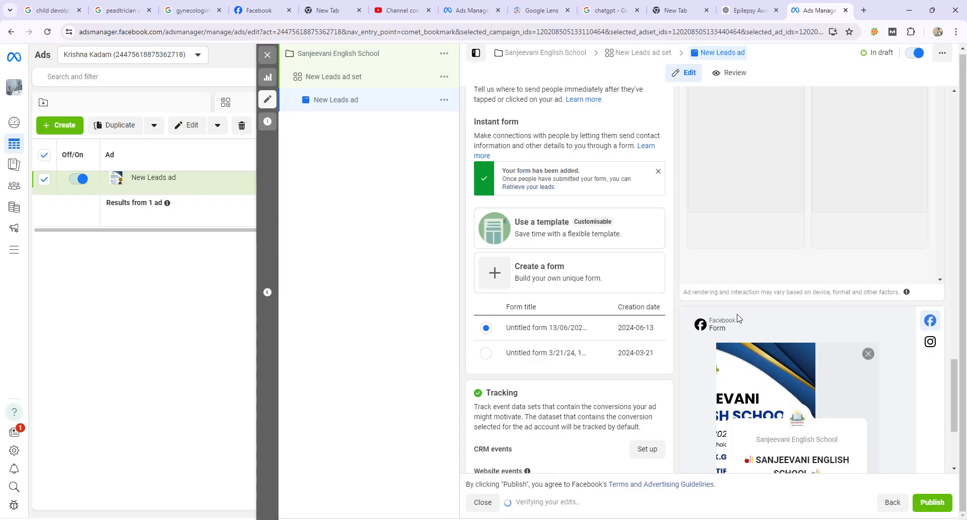
Review the new instant form's intro and prefill preview pages, then the ad's creative and identity settings.
scroll(766, 337, "down", 3)
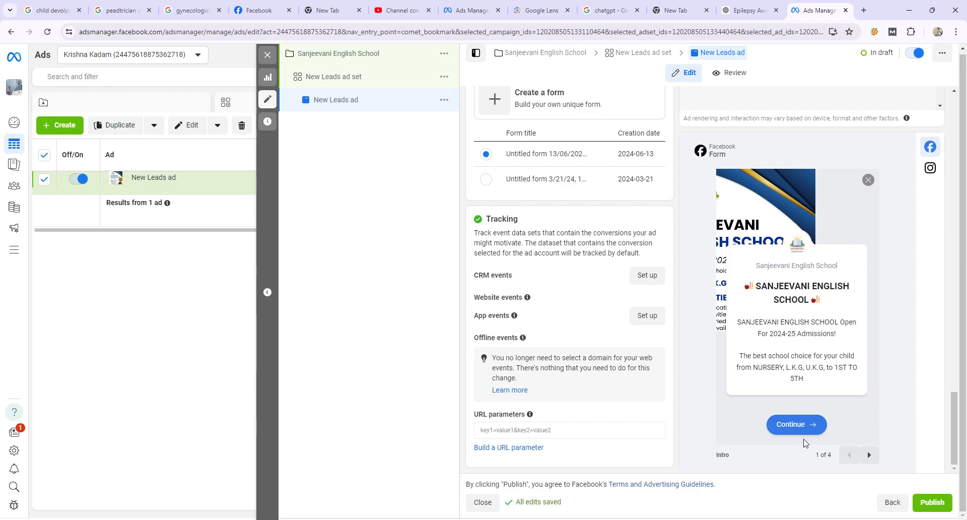
left_click(869, 455)
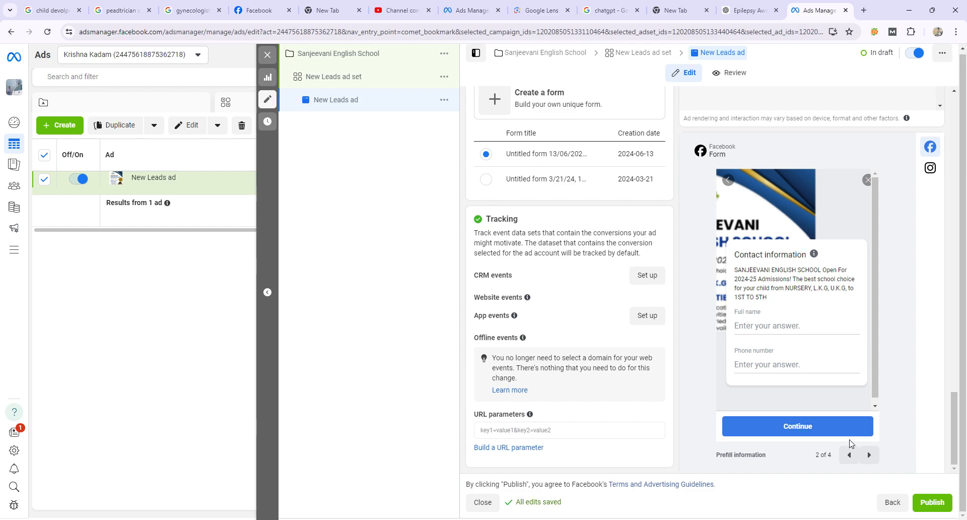
scroll(686, 366, "up", 4)
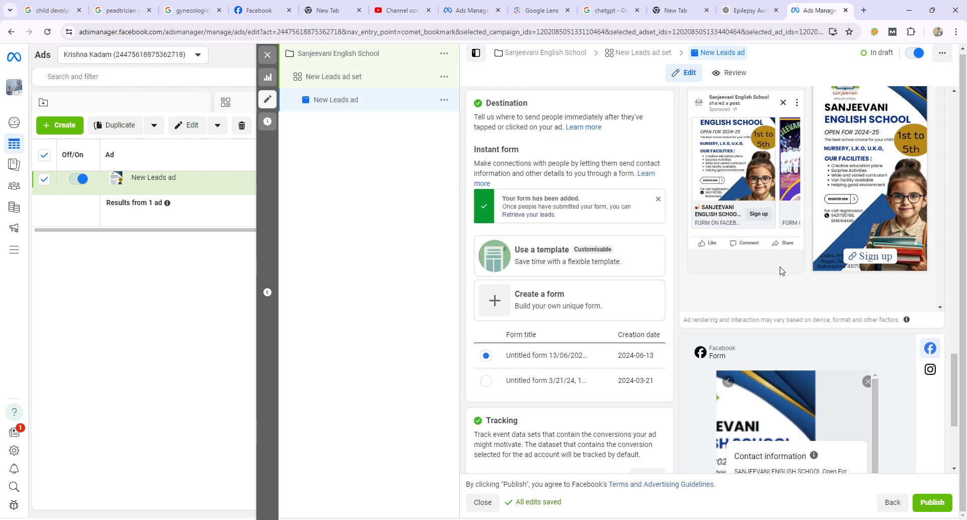
scroll(735, 296, "up", 10)
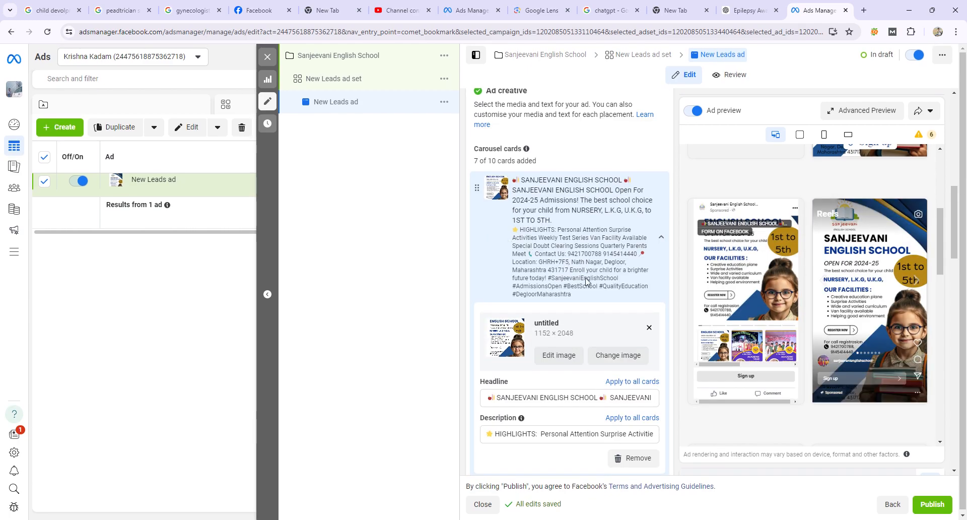
scroll(513, 302, "up", 2)
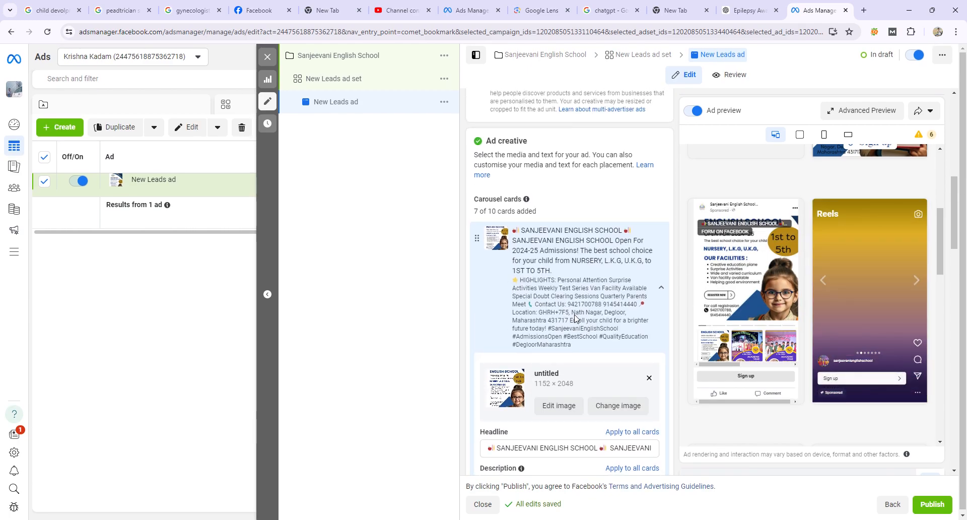
scroll(531, 292, "up", 7)
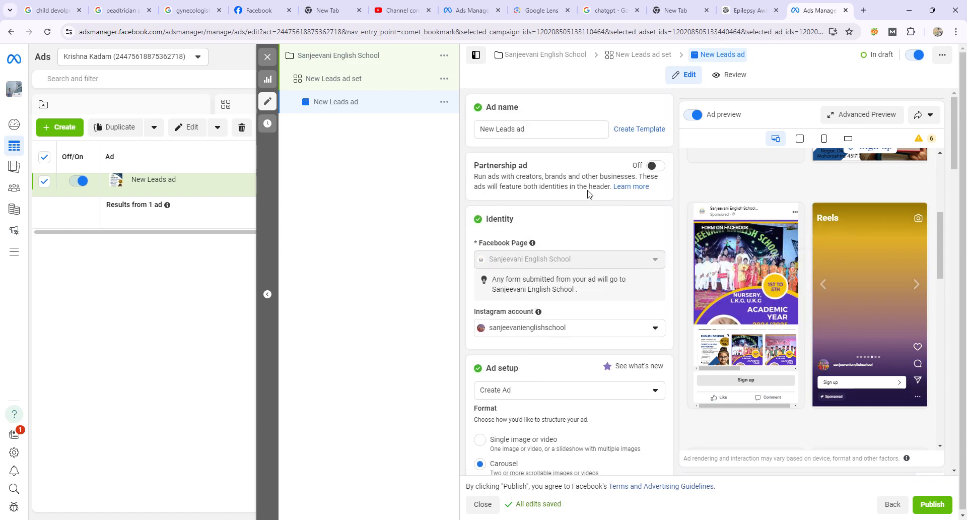
Publish the campaign with its ad set and ad, then check the publishing details and close them.
left_click(931, 502)
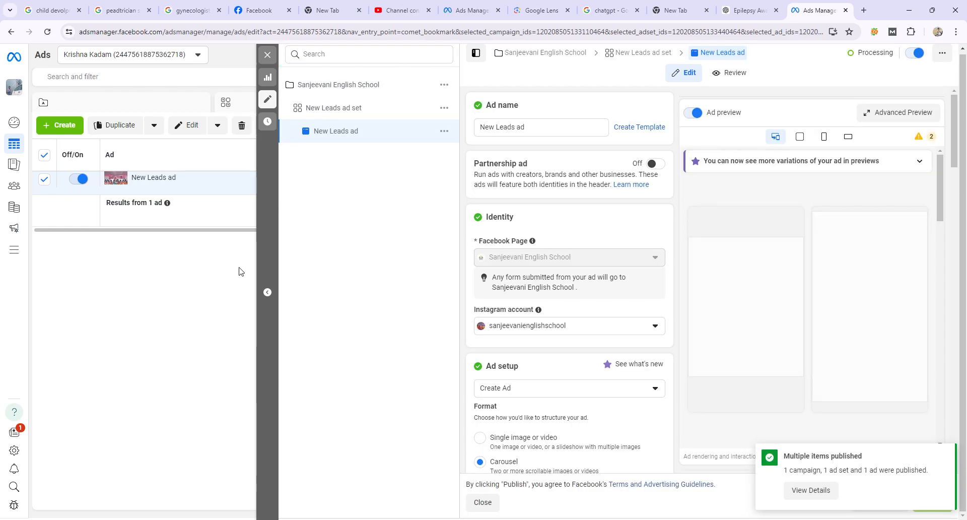
left_click(810, 490)
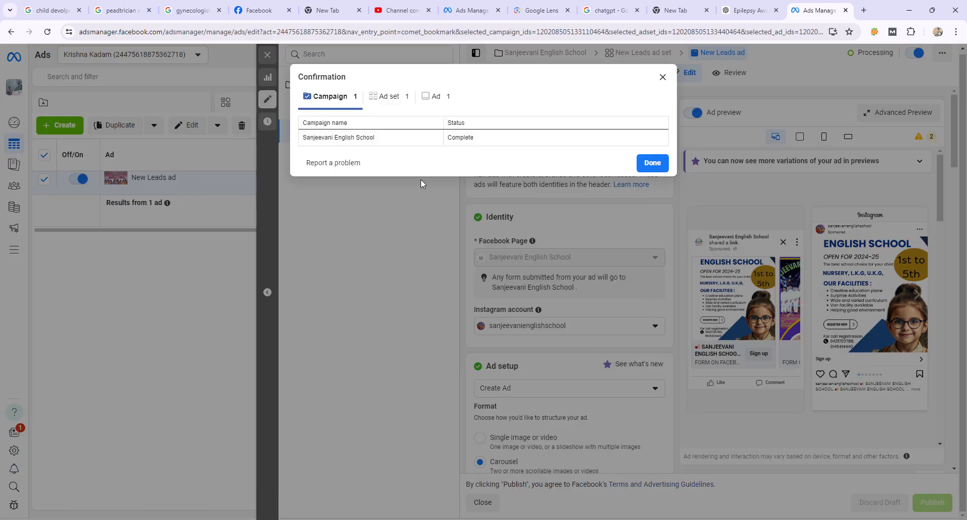
left_click(683, 80)
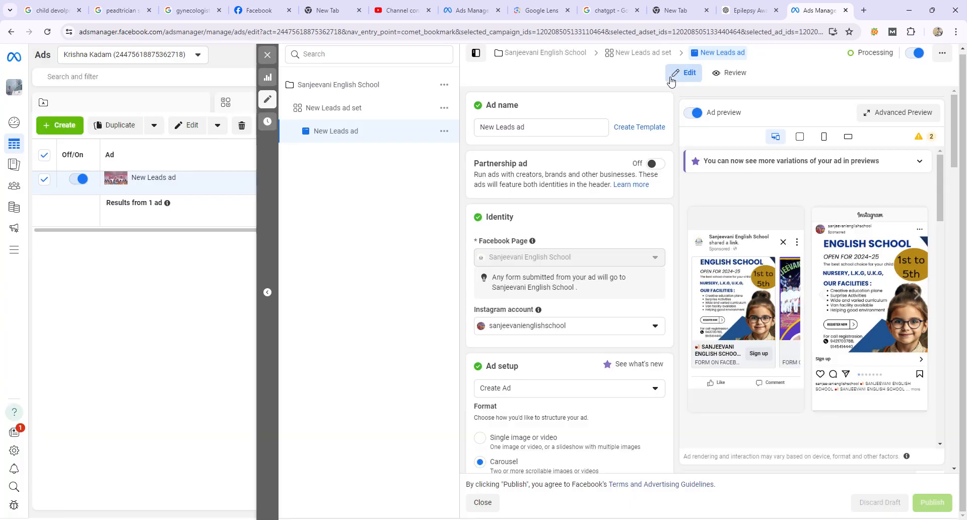
In a new browser tab, search Google for "fb" and open the Facebook site.
left_click(863, 10)
left_click(147, 32)
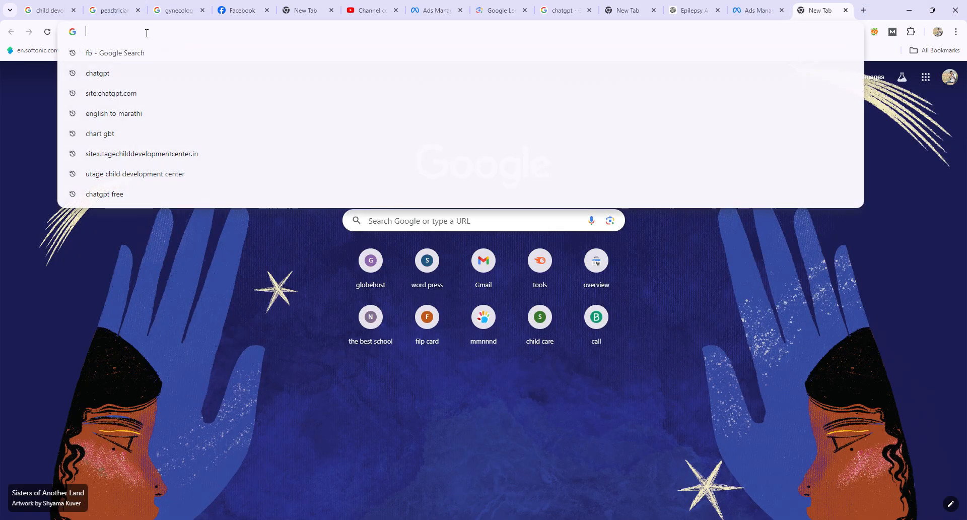
type("fb")
key("Return")
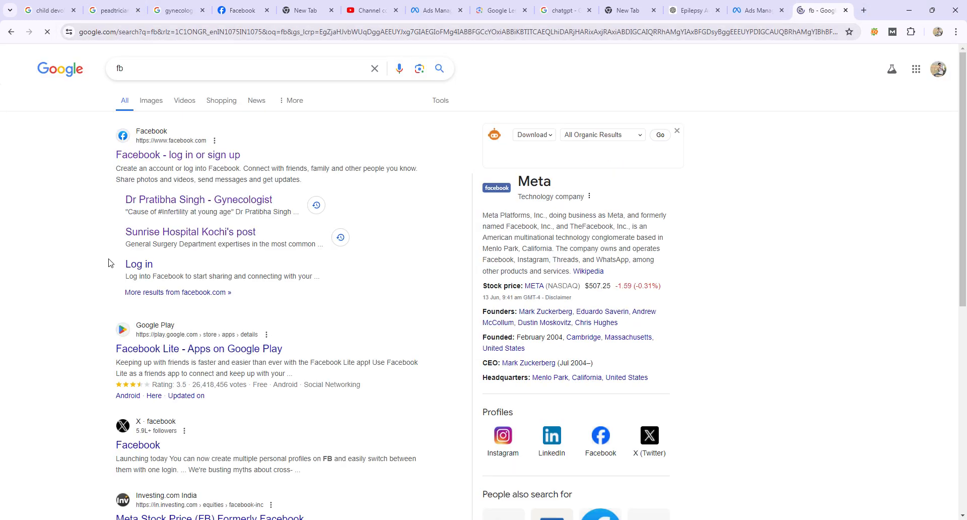
left_click(158, 160)
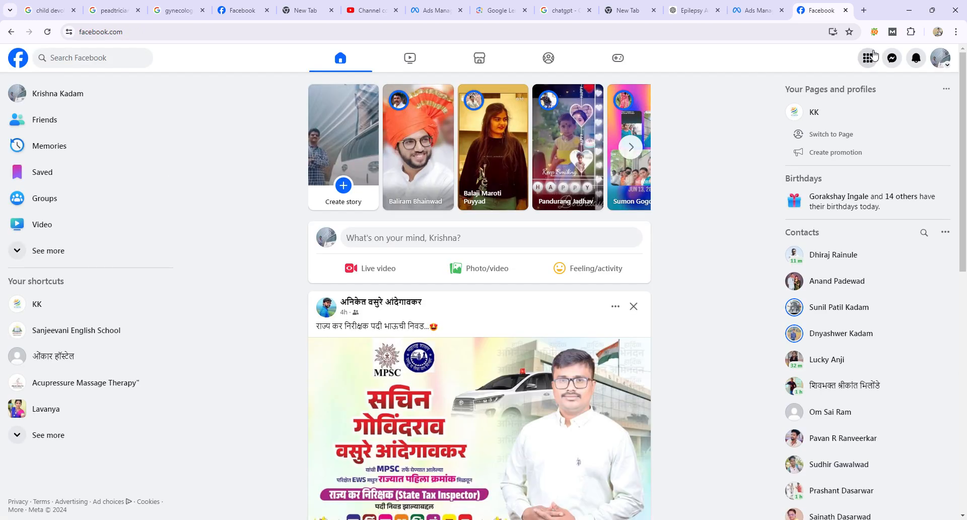
Open Ads Manager from Facebook's professional tools.
left_click(868, 58)
scroll(695, 353, "down", 5)
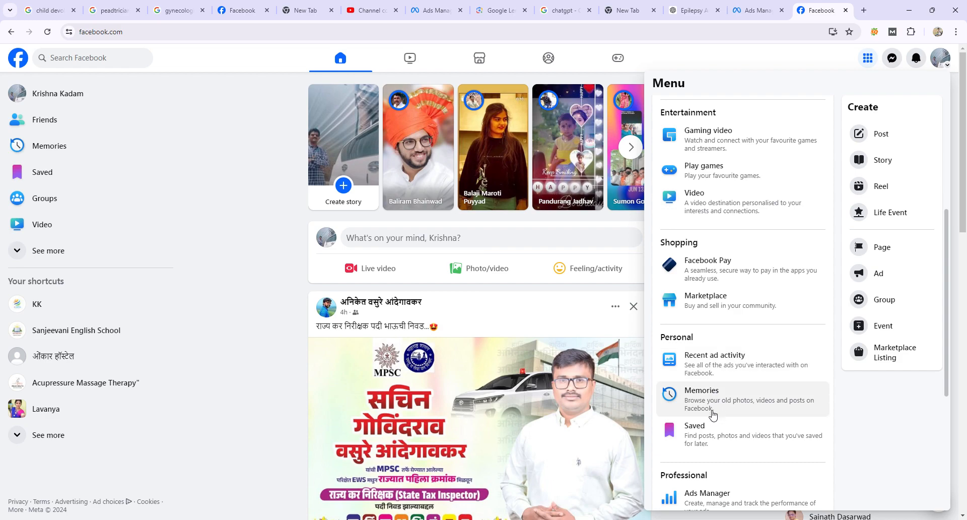
scroll(726, 453, "down", 5)
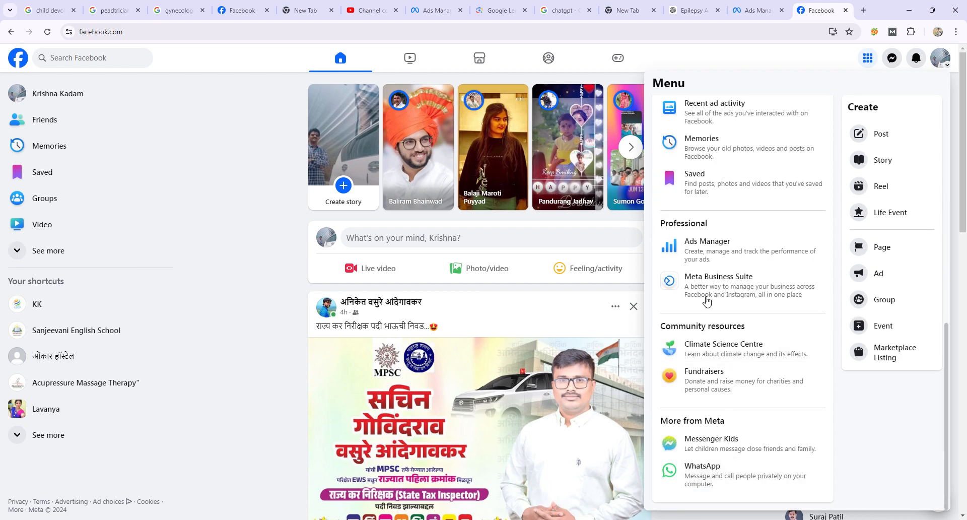
left_click(713, 259)
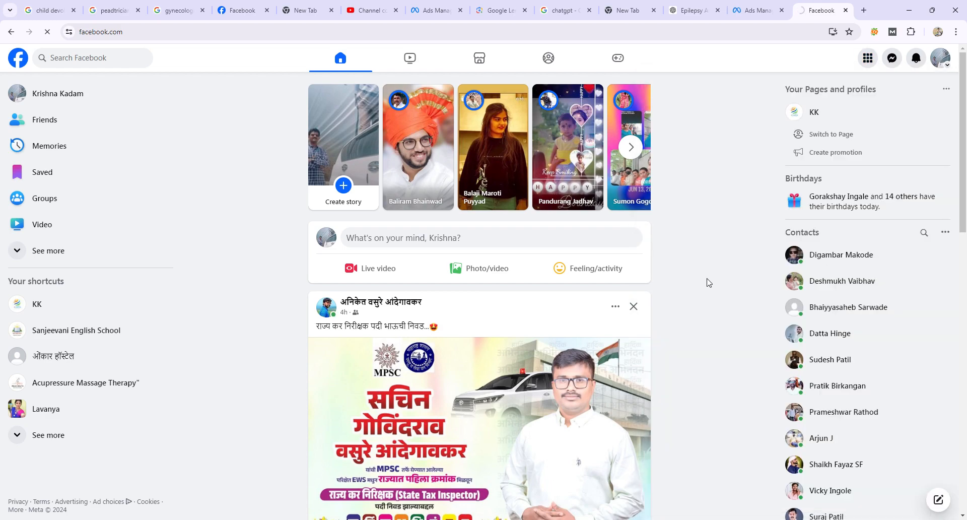